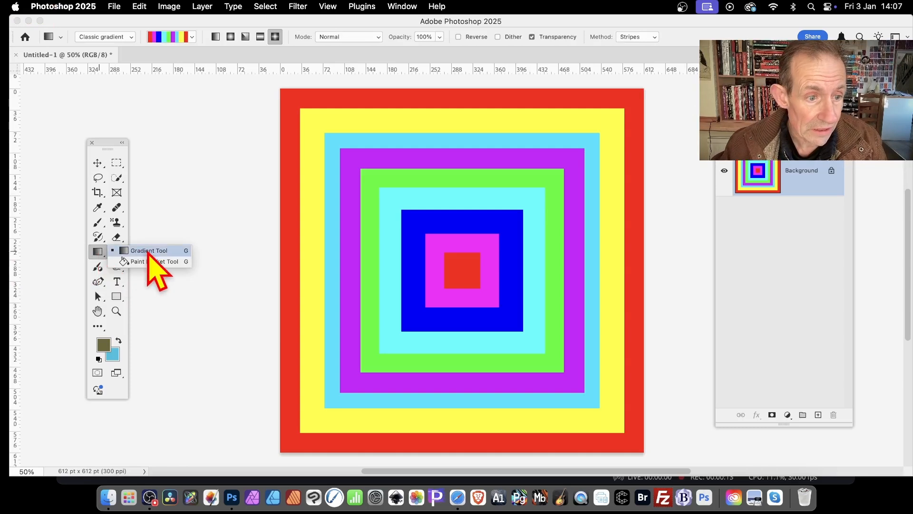
# Choose the Gradient tool and load the Yellow, Violet, Orange, Blue preset
pyautogui.click(147, 251)
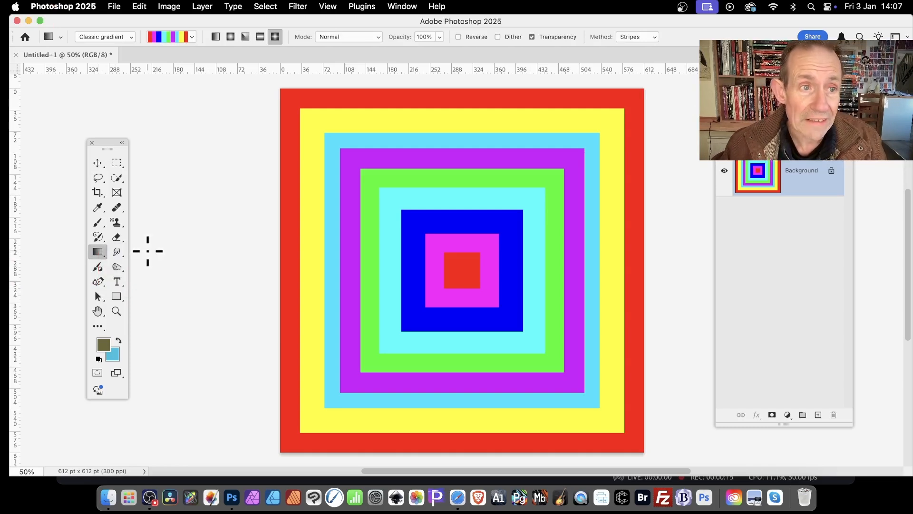
pyautogui.click(192, 37)
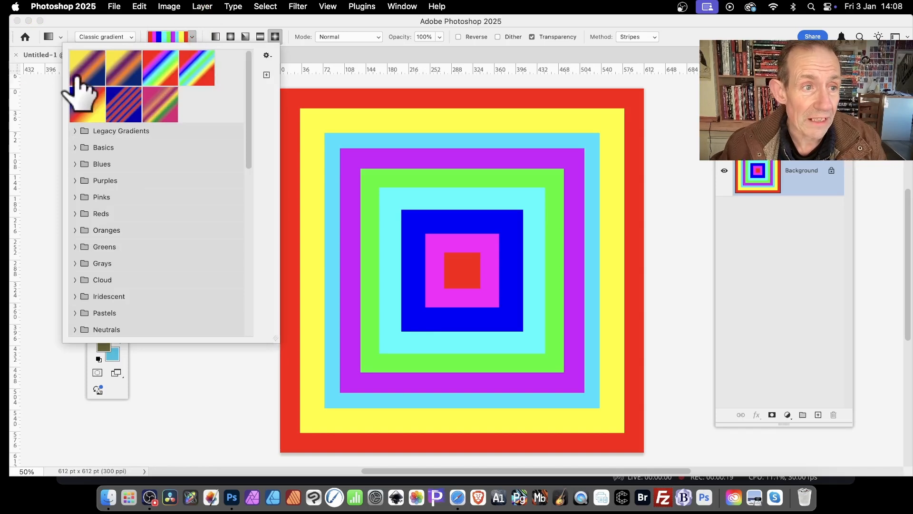
pyautogui.click(77, 69)
pyautogui.click(119, 23)
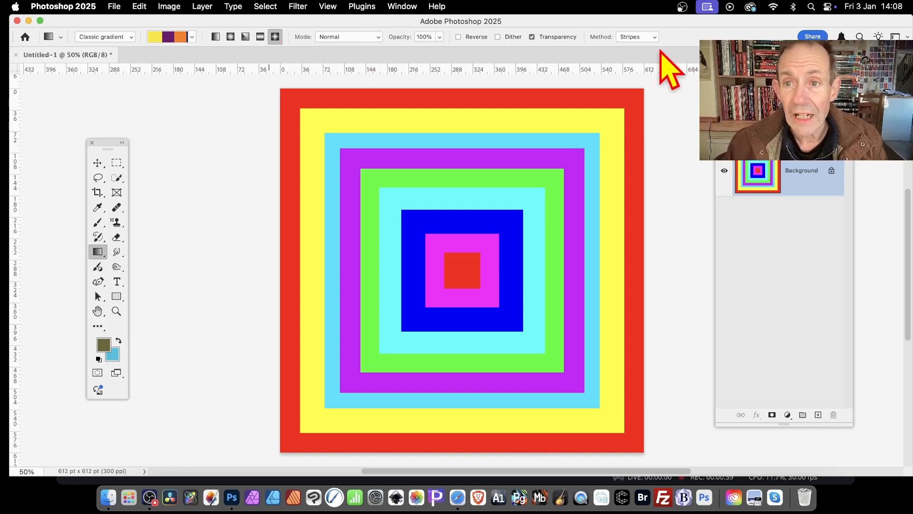
# Keep the gradient method on Stripes and review the preset's colour stops in the Gradient Editor
pyautogui.click(651, 37)
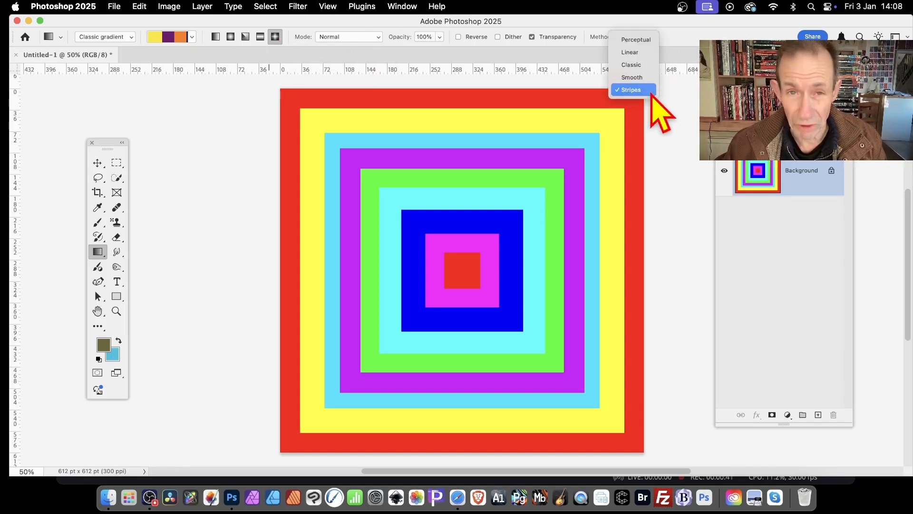
pyautogui.click(637, 90)
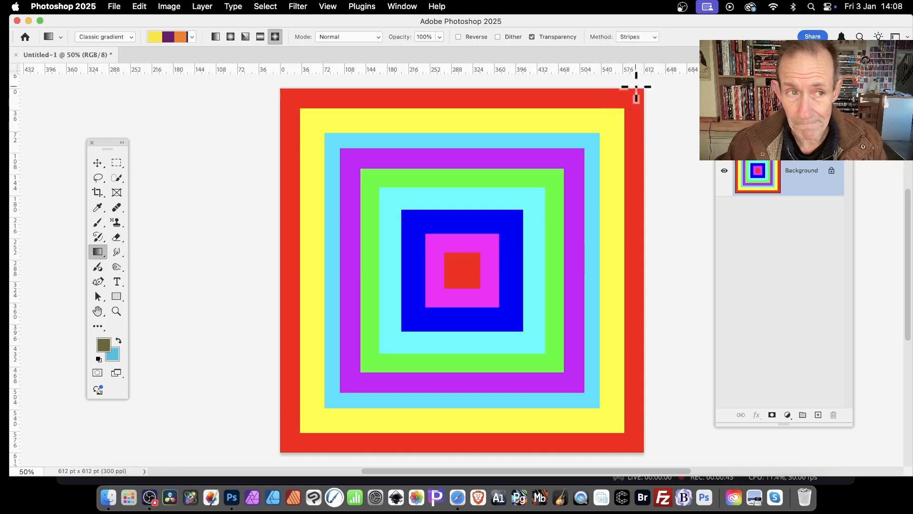
pyautogui.click(175, 36)
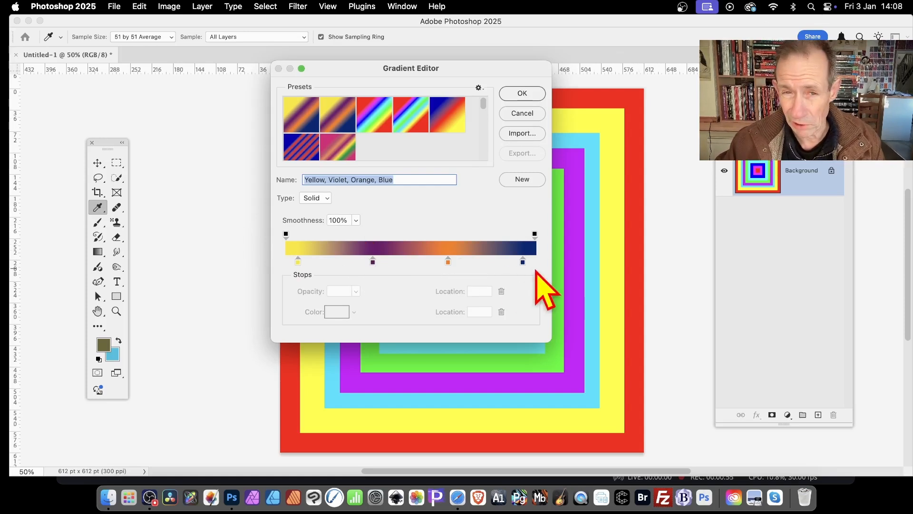
pyautogui.click(522, 94)
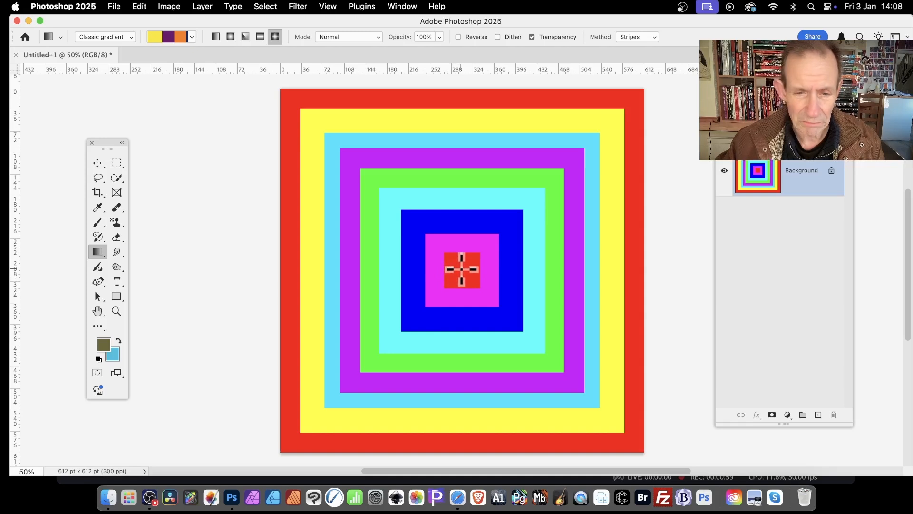
# Try a diamond gradient from the canvas centre to its lower-right corner by eye, and undo it
pyautogui.moveTo(461, 268); pyautogui.dragTo(645, 453)
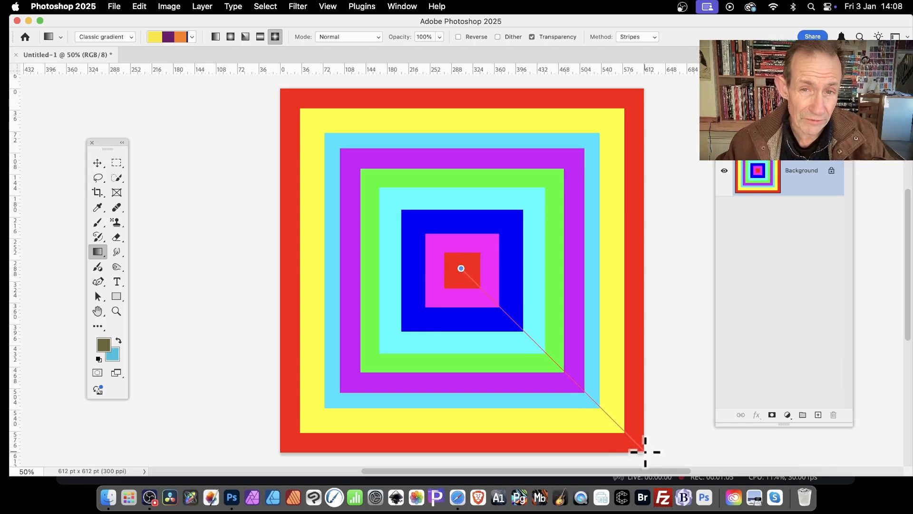
pyautogui.moveTo(645, 451); pyautogui.dragTo(644, 452)
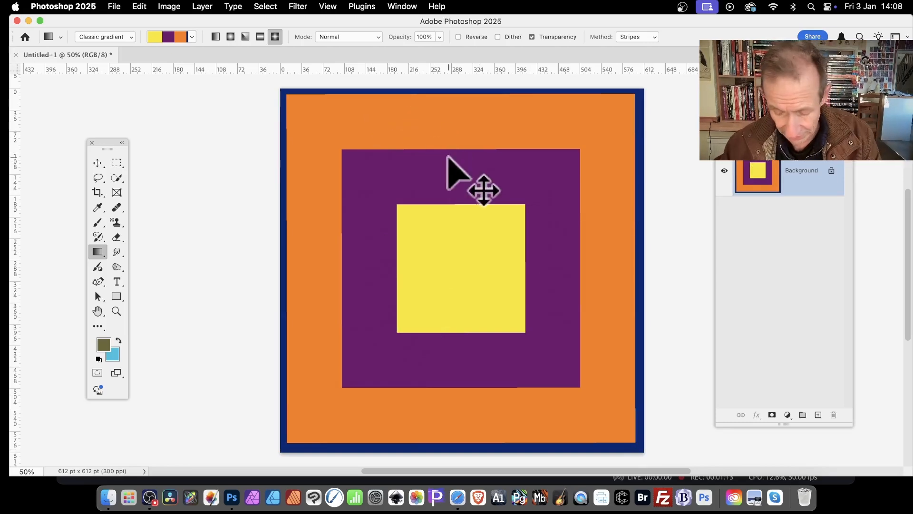
pyautogui.press('super+z')
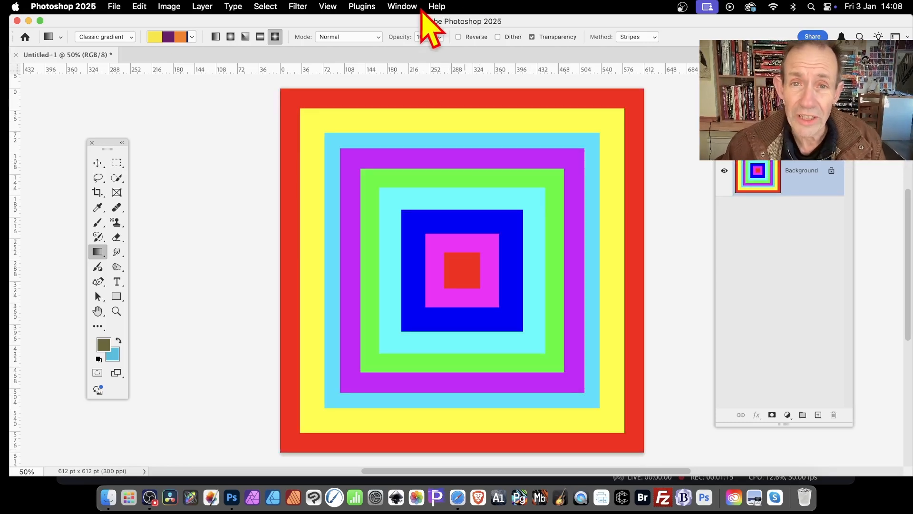
# Add a guide layout with 2 columns and 2 rows, and draw the diamond gradient from the guide intersection to the canvas's upper-right corner
pyautogui.click(328, 6)
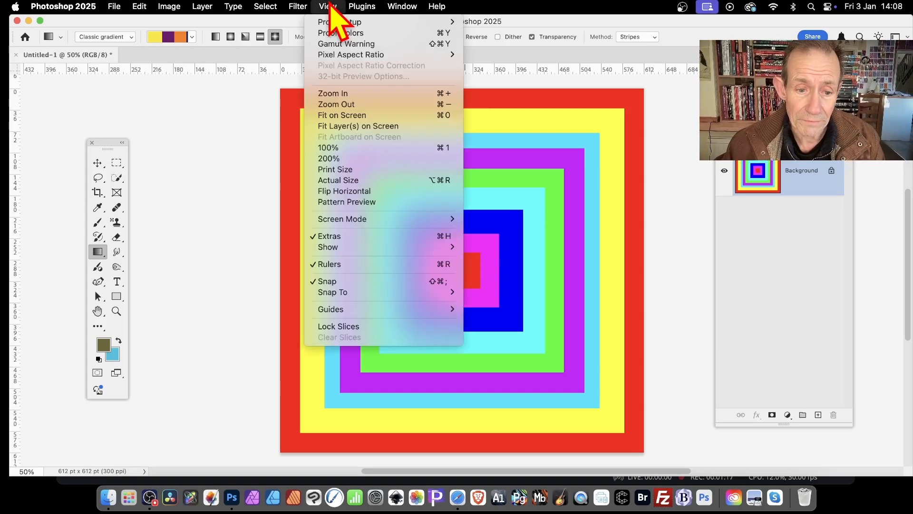
pyautogui.moveTo(376, 309)
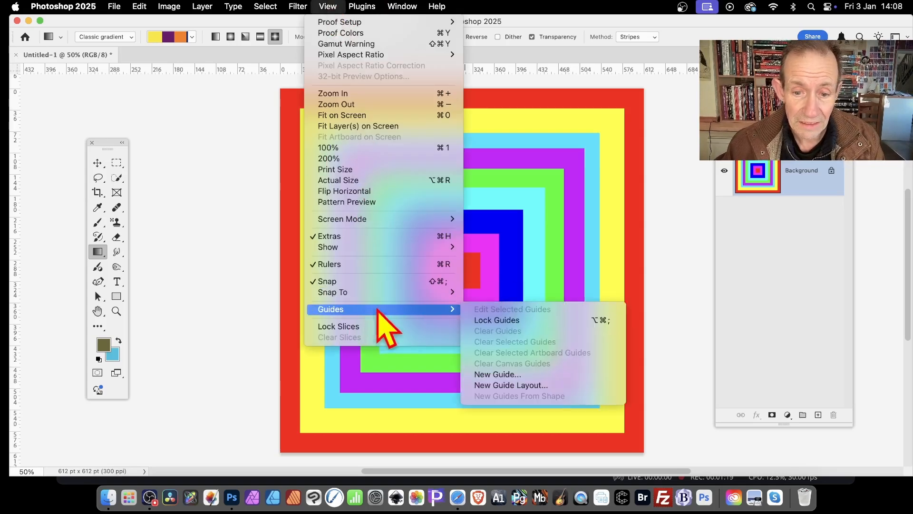
pyautogui.click(534, 386)
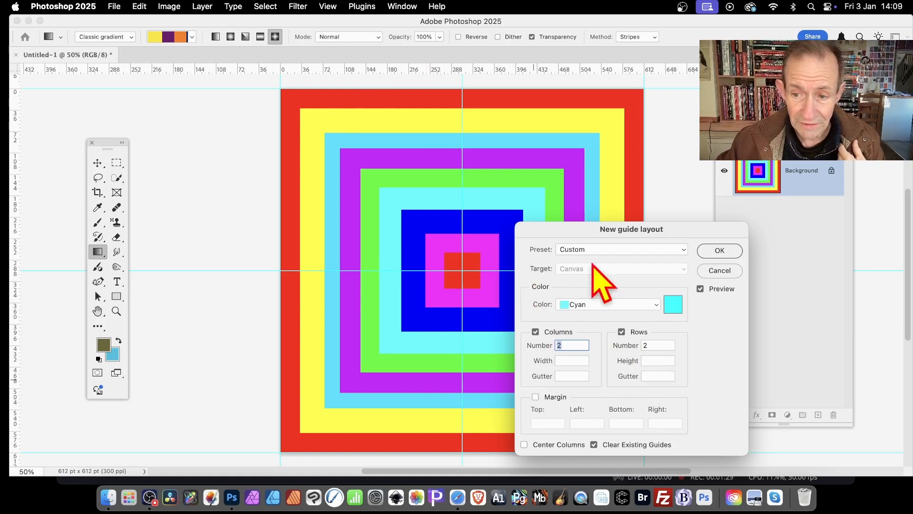
pyautogui.click(735, 251)
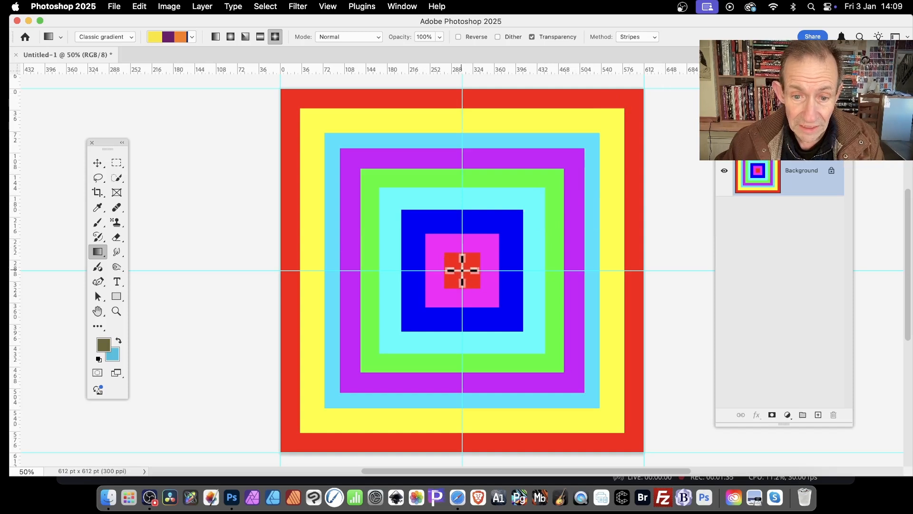
pyautogui.moveTo(462, 270); pyautogui.dragTo(645, 93)
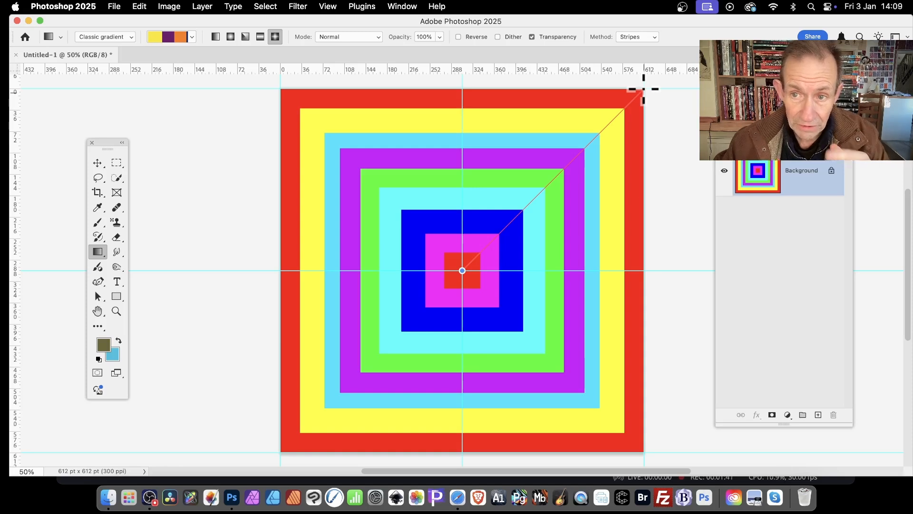
pyautogui.moveTo(643, 89); pyautogui.dragTo(643, 89)
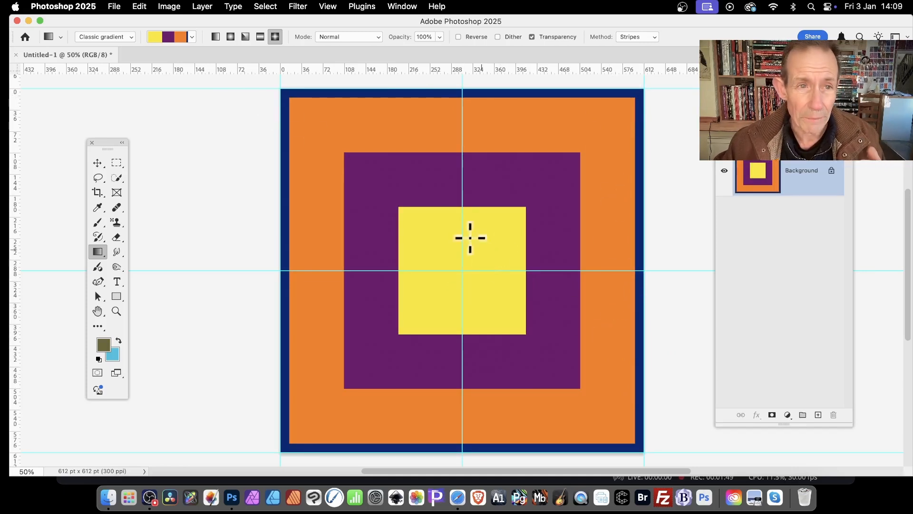
# Edit the gradient, placing the yellow stop at the start, the violet stop at 25 and the orange stop at 50
pyautogui.click(181, 38)
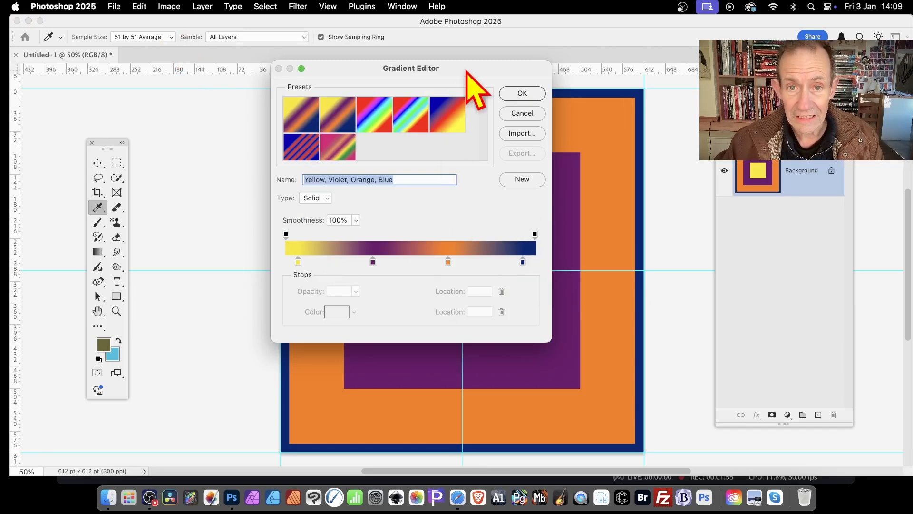
pyautogui.moveTo(466, 70); pyautogui.dragTo(315, 84)
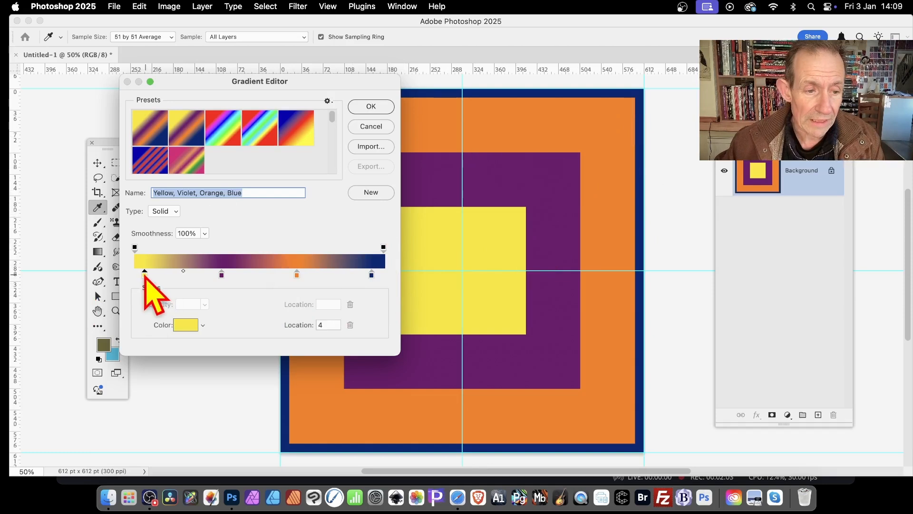
pyautogui.moveTo(145, 275); pyautogui.dragTo(135, 275)
pyautogui.moveTo(222, 275); pyautogui.dragTo(196, 275)
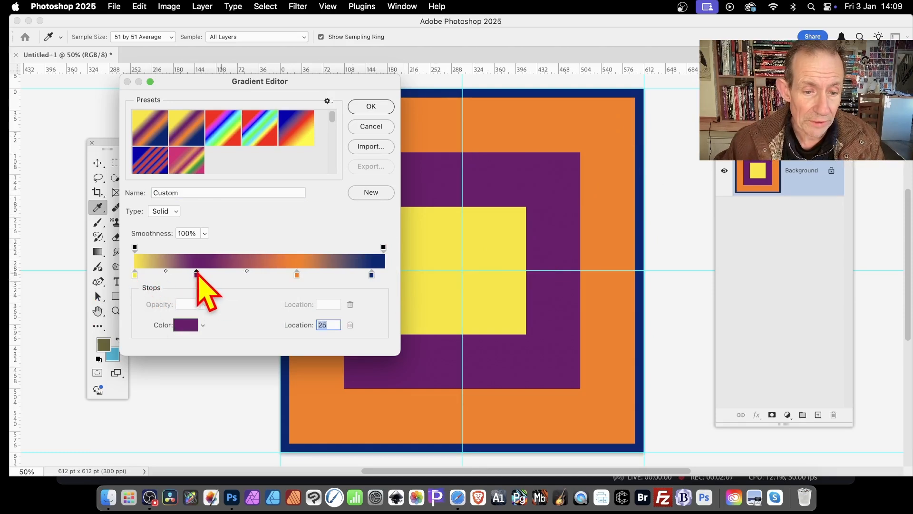
pyautogui.moveTo(297, 273); pyautogui.dragTo(259, 273)
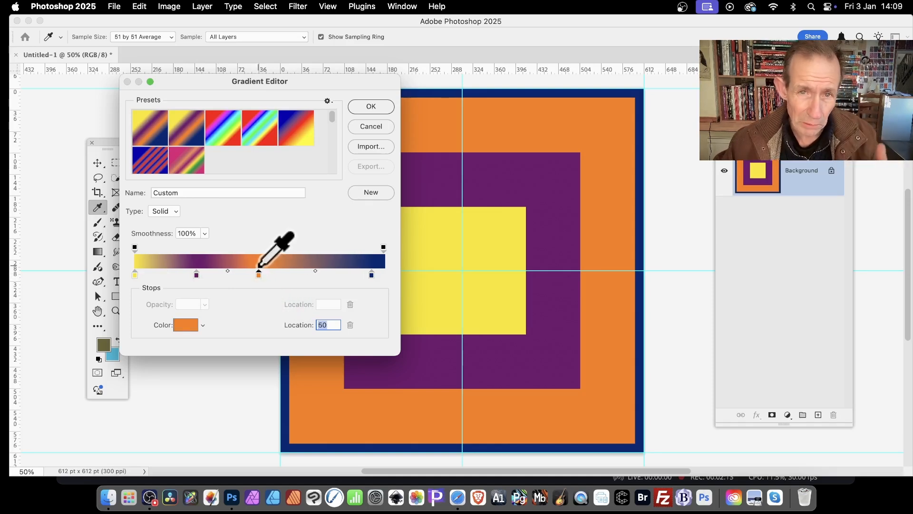
# Add a colour stop at location 75 in the gradient and make it bright green
pyautogui.click(323, 274)
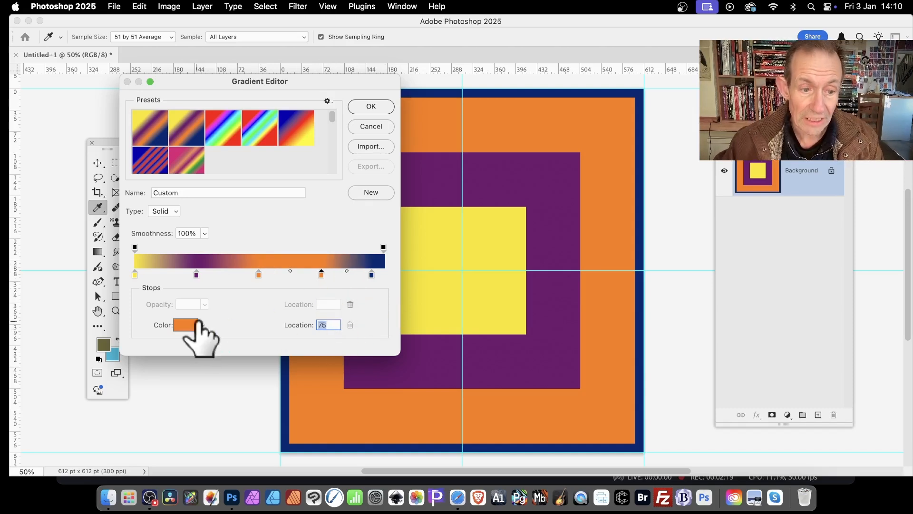
pyautogui.click(186, 326)
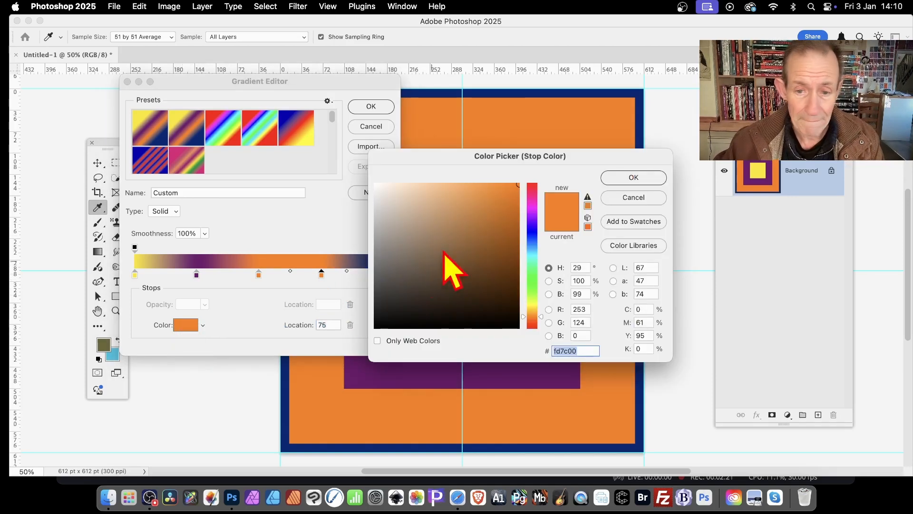
pyautogui.moveTo(528, 278); pyautogui.dragTo(533, 275)
pyautogui.moveTo(486, 220)
pyautogui.mouseDown()
pyautogui.moveTo(518, 197)
pyautogui.moveTo(649, 167)
pyautogui.mouseUp()
pyautogui.click(649, 175)
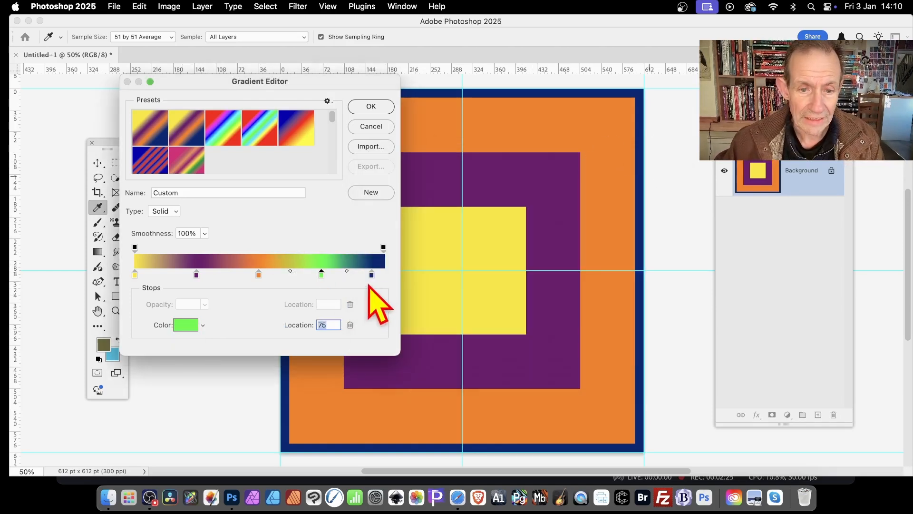
# Move the dark blue stop to 100 and draw the edited gradient from the canvas centre to its lower-left corner
pyautogui.moveTo(372, 275); pyautogui.dragTo(393, 273)
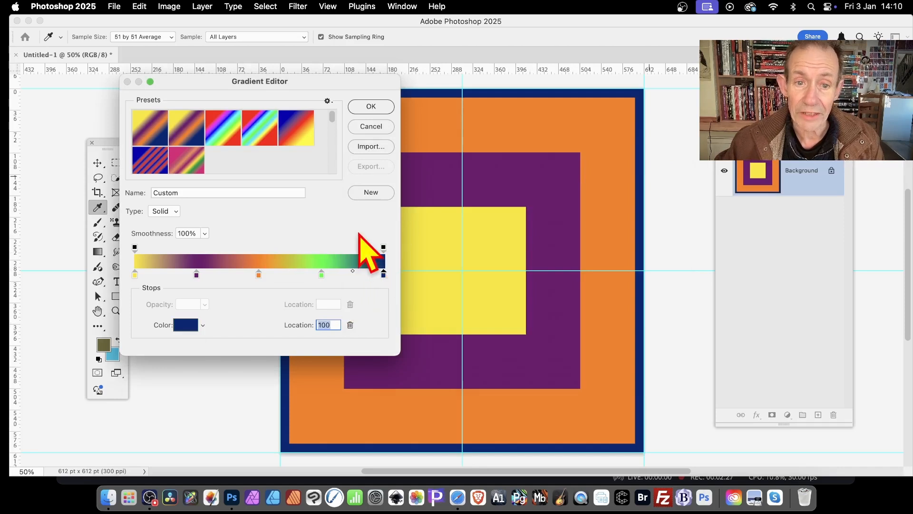
pyautogui.click(383, 107)
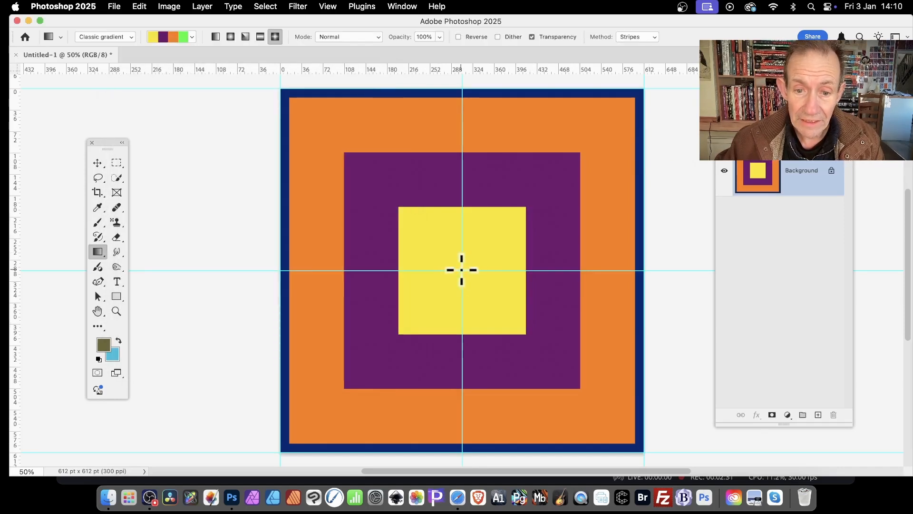
pyautogui.moveTo(462, 270); pyautogui.dragTo(281, 450)
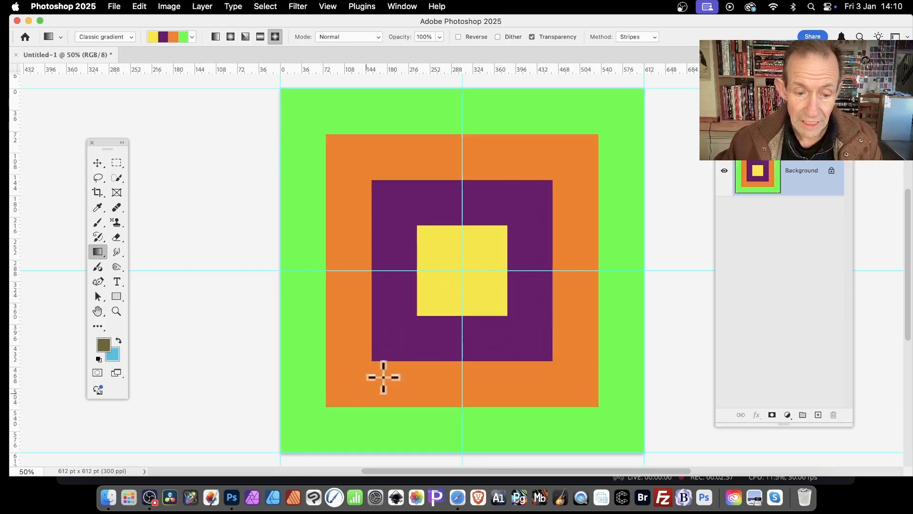
# Reopen the gradient for editing, move the violet stop to 15 and add a light pink stop at 30
pyautogui.click(180, 38)
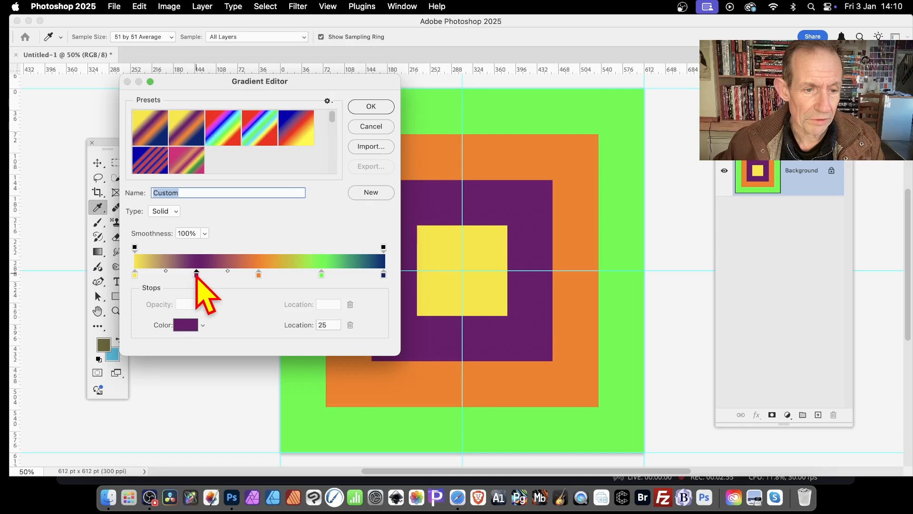
pyautogui.moveTo(197, 276); pyautogui.dragTo(173, 276)
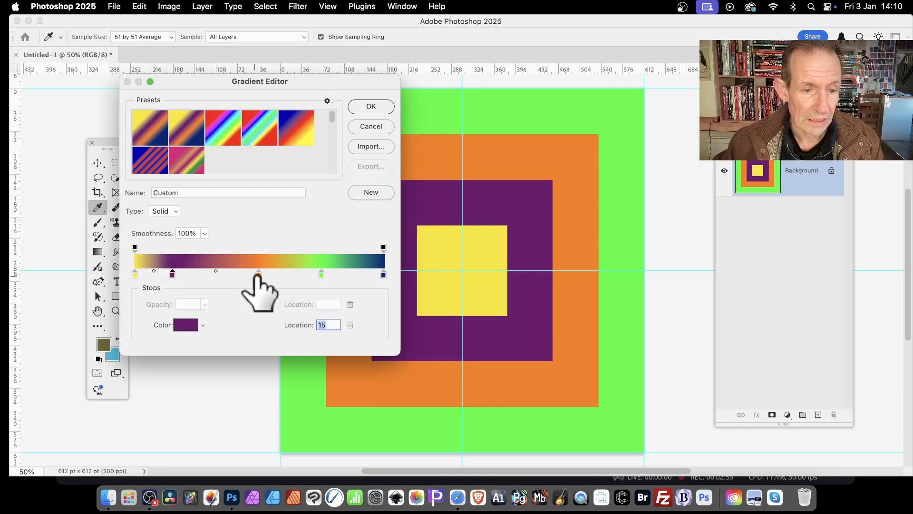
pyautogui.click(216, 274)
pyautogui.moveTo(216, 275); pyautogui.dragTo(209, 275)
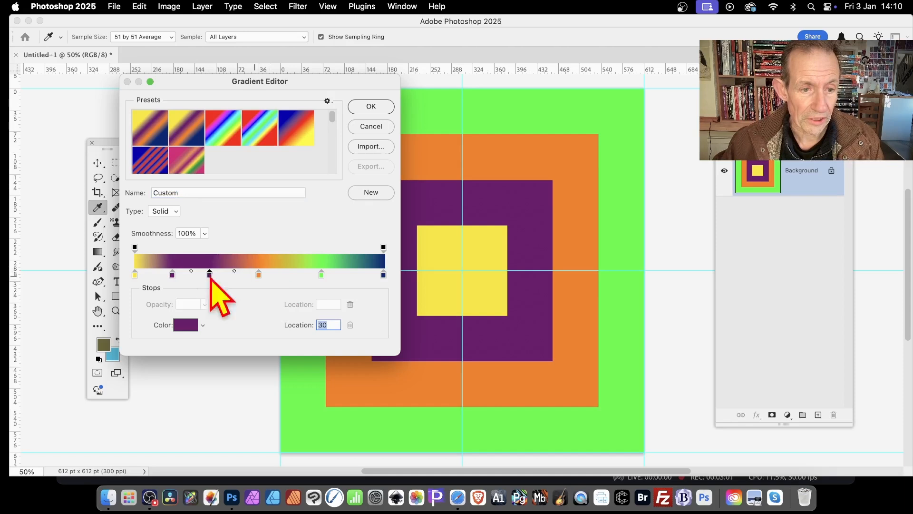
pyautogui.click(190, 326)
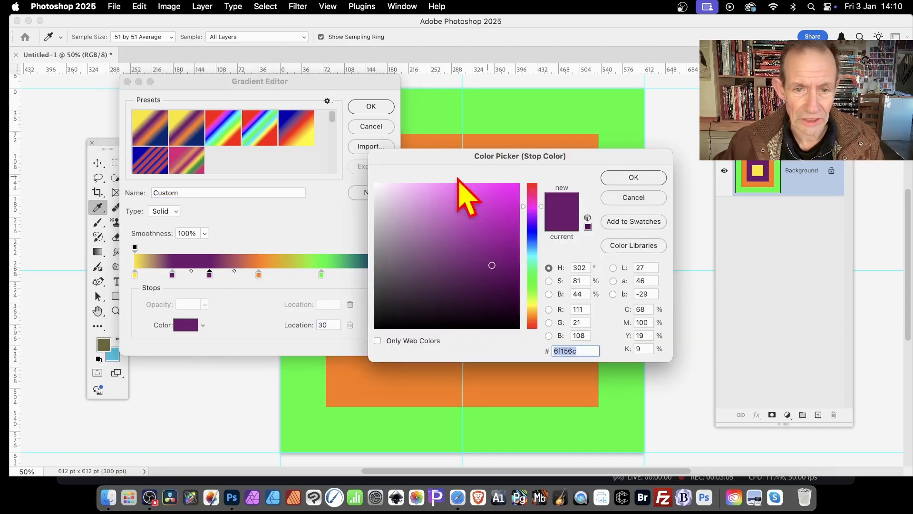
pyautogui.click(415, 193)
pyautogui.click(640, 178)
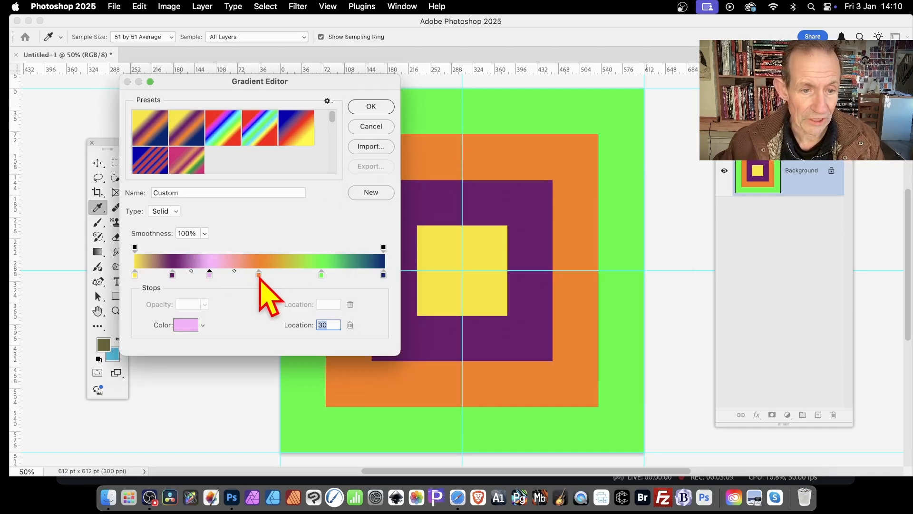
# Move the orange stop to 45 and the dark blue stop to 75, with the green stop midway between them
pyautogui.moveTo(259, 278); pyautogui.dragTo(251, 276)
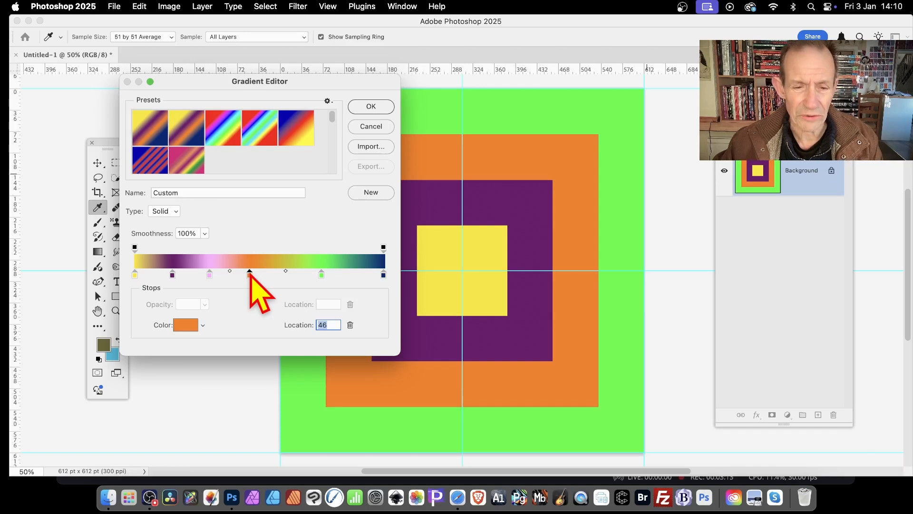
pyautogui.moveTo(250, 273); pyautogui.dragTo(247, 274)
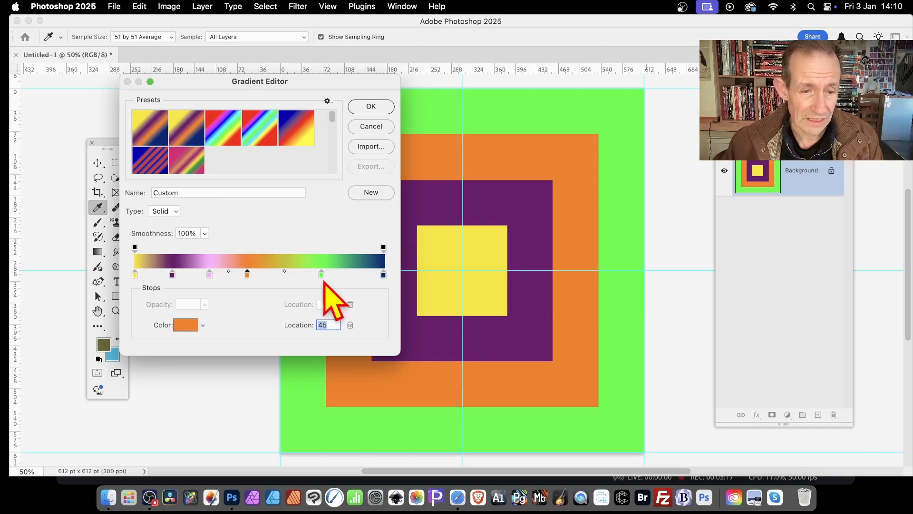
pyautogui.moveTo(322, 275); pyautogui.dragTo(284, 273)
pyautogui.moveTo(384, 275); pyautogui.dragTo(321, 275)
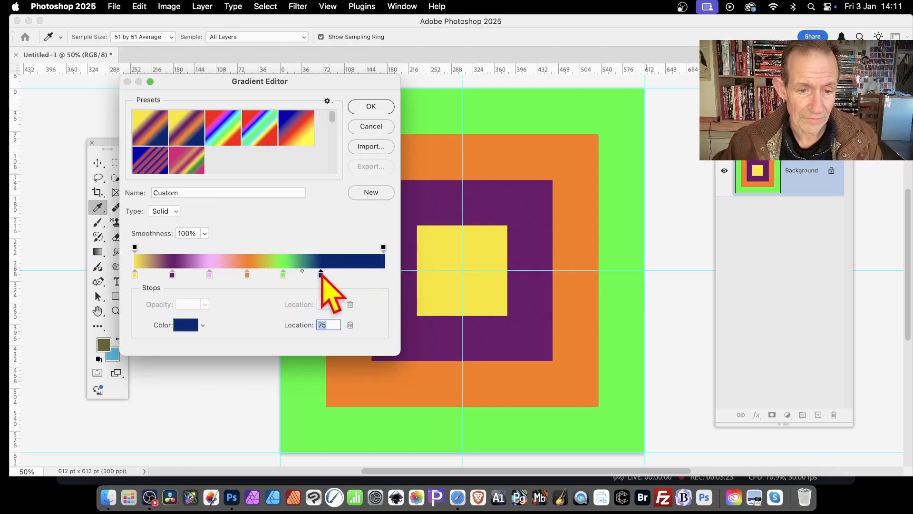
# Add a light blue (699cfc) colour stop at location 90 and draw the gradient from the canvas centre to its lower-right corner
pyautogui.click(357, 273)
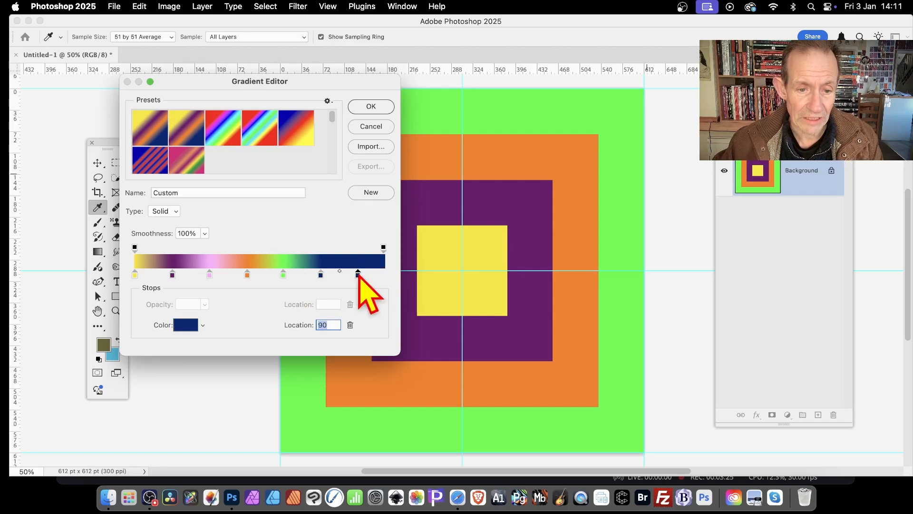
pyautogui.click(194, 326)
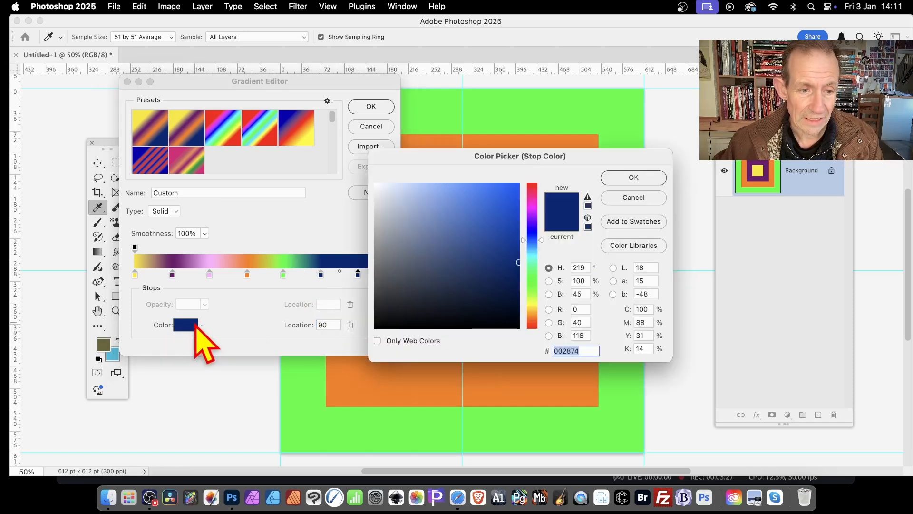
pyautogui.moveTo(465, 184)
pyautogui.mouseDown()
pyautogui.moveTo(458, 243)
pyautogui.moveTo(461, 187)
pyautogui.mouseUp()
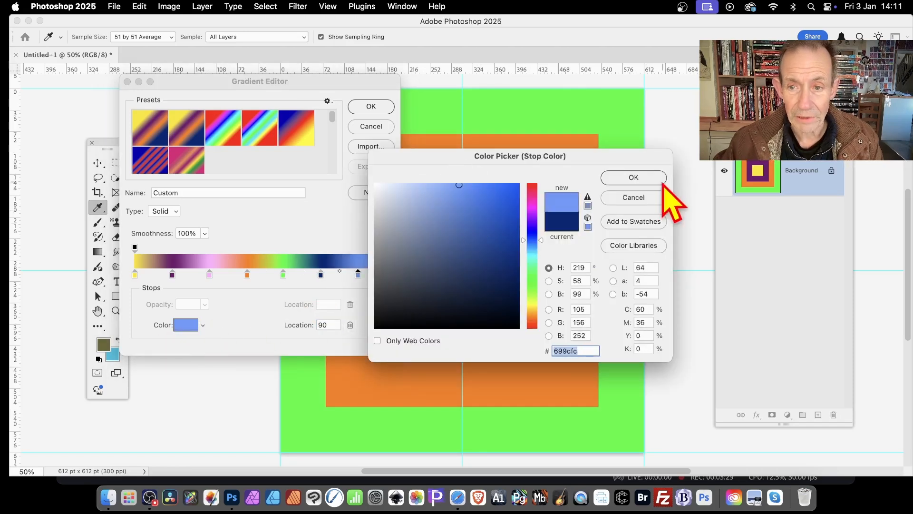
pyautogui.click(634, 178)
pyautogui.click(371, 106)
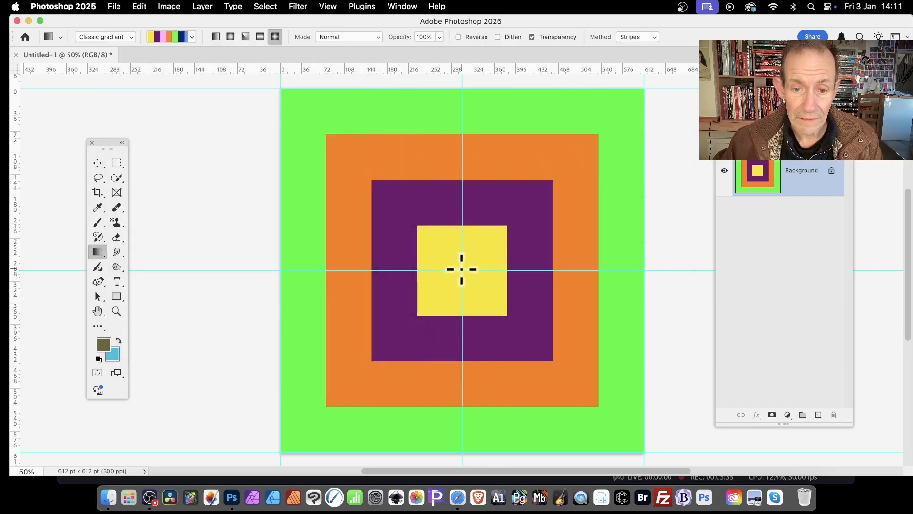
pyautogui.moveTo(462, 269); pyautogui.dragTo(647, 451)
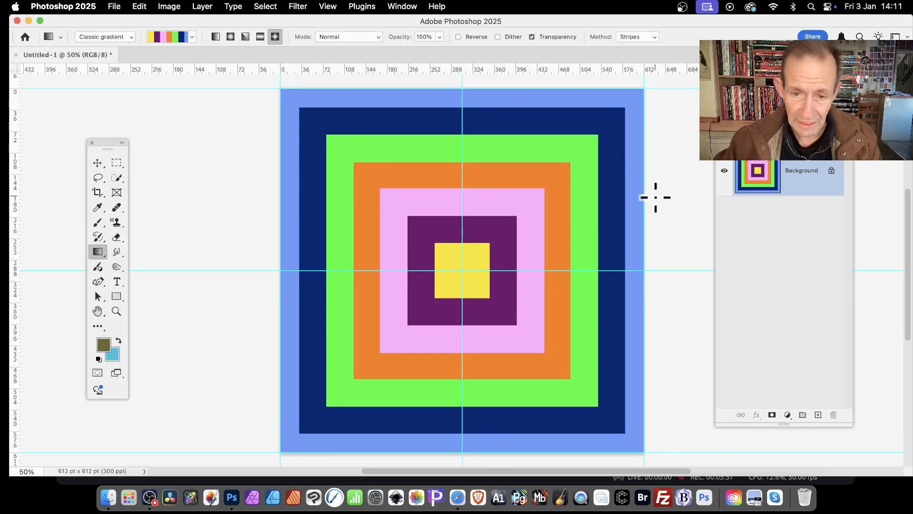
pyautogui.click(177, 37)
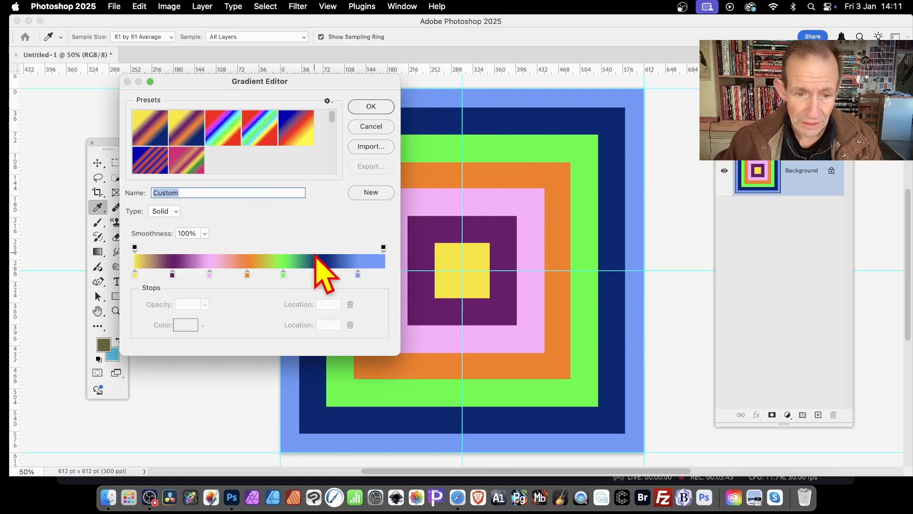
pyautogui.click(358, 274)
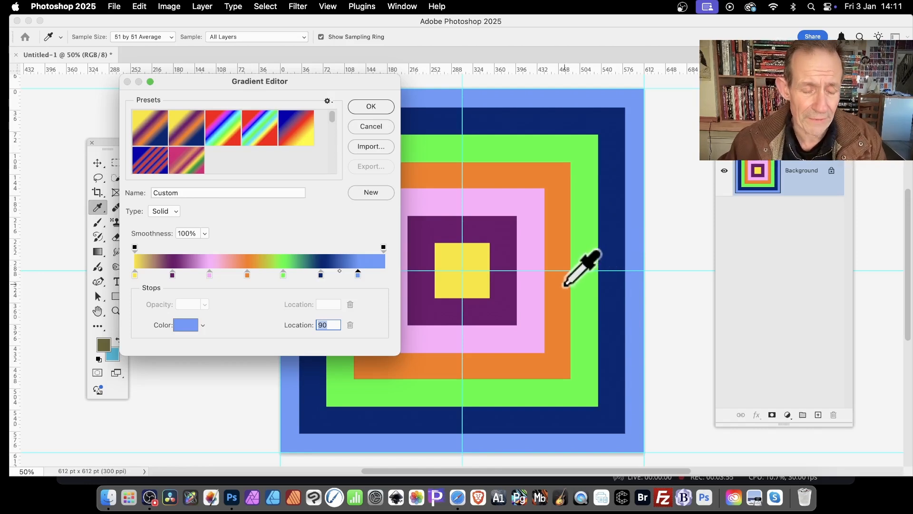
pyautogui.click(380, 106)
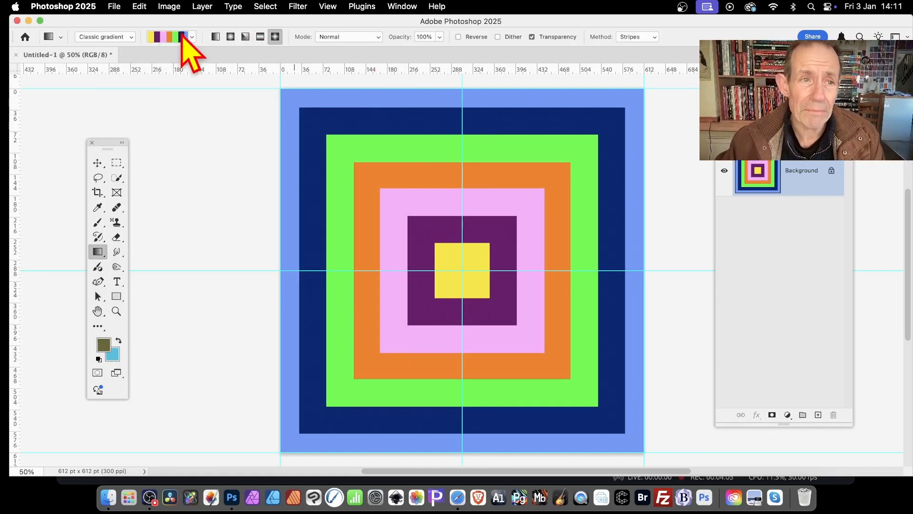
# Load the alternating blue and red gradient preset with the Stripes method and draw it from the canvas centre to its lower-right corner
pyautogui.click(182, 37)
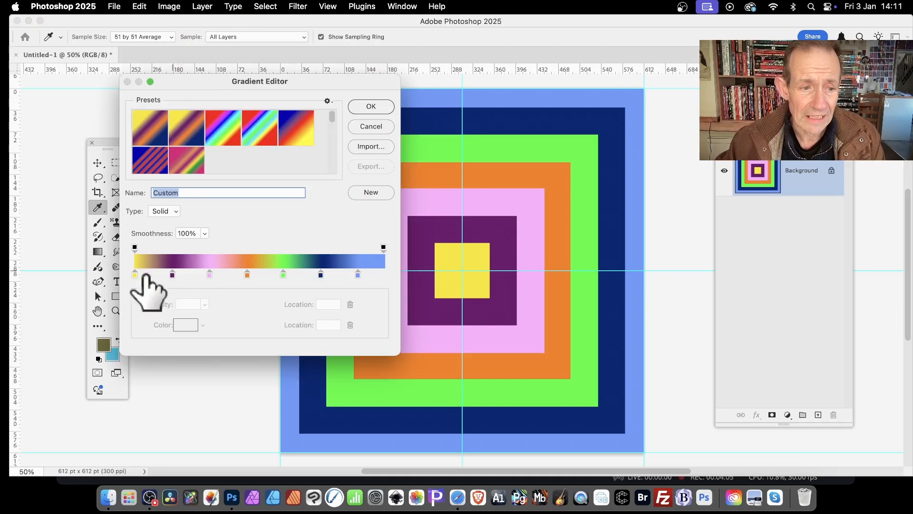
pyautogui.click(172, 275)
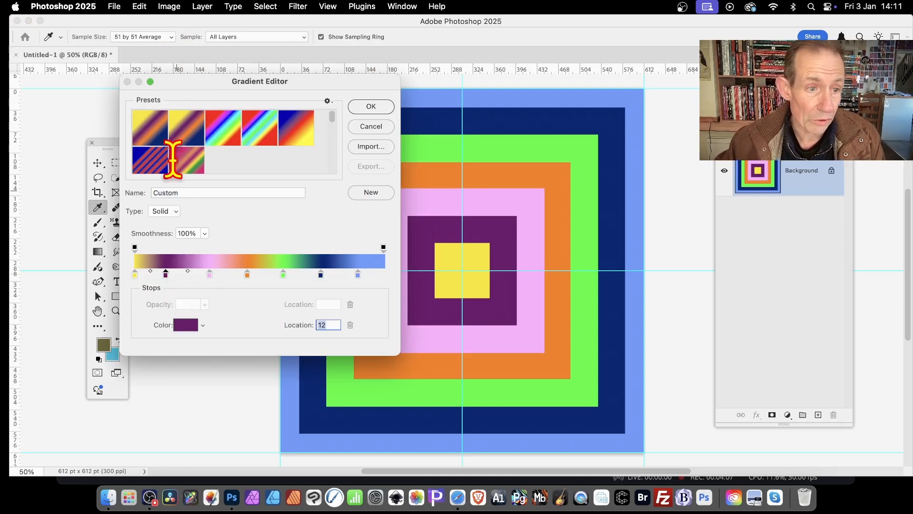
pyautogui.click(157, 164)
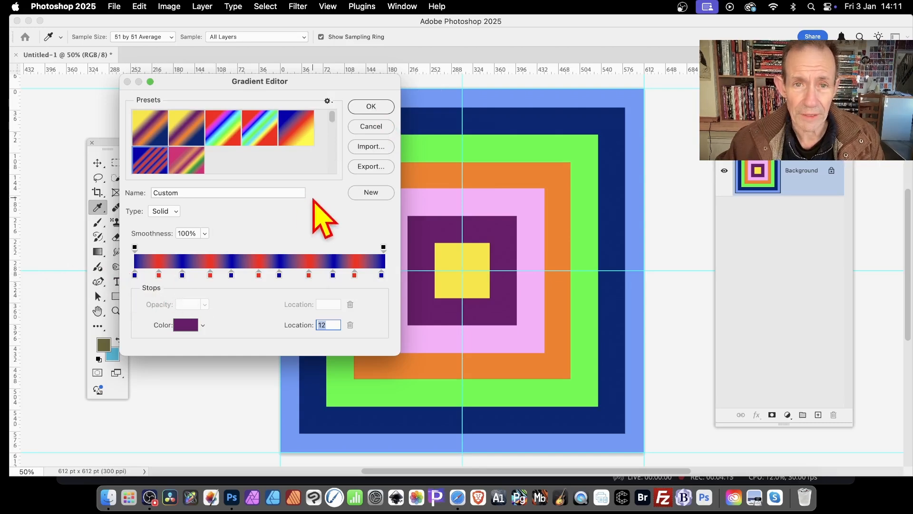
pyautogui.click(372, 109)
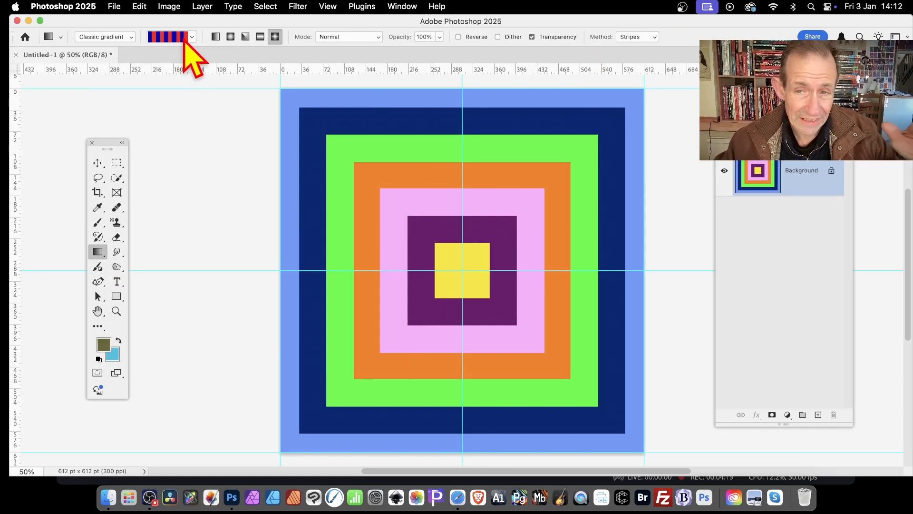
pyautogui.click(640, 38)
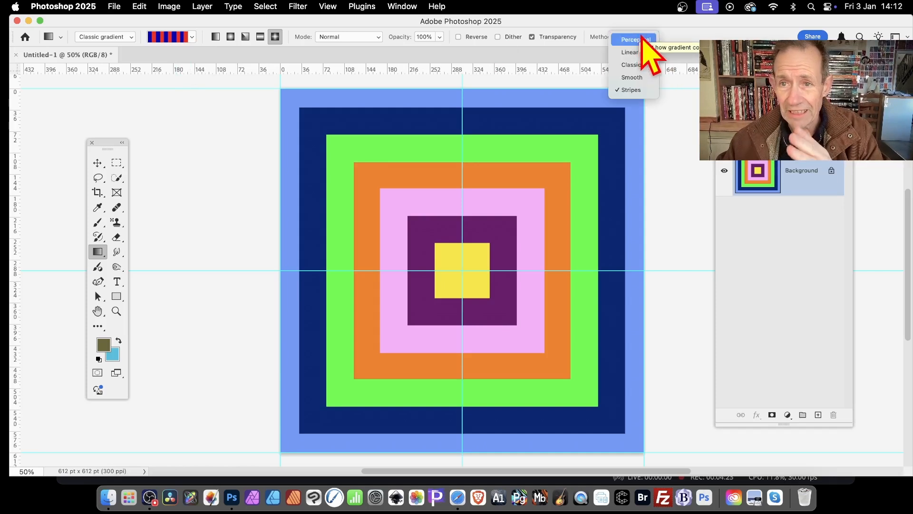
pyautogui.click(632, 90)
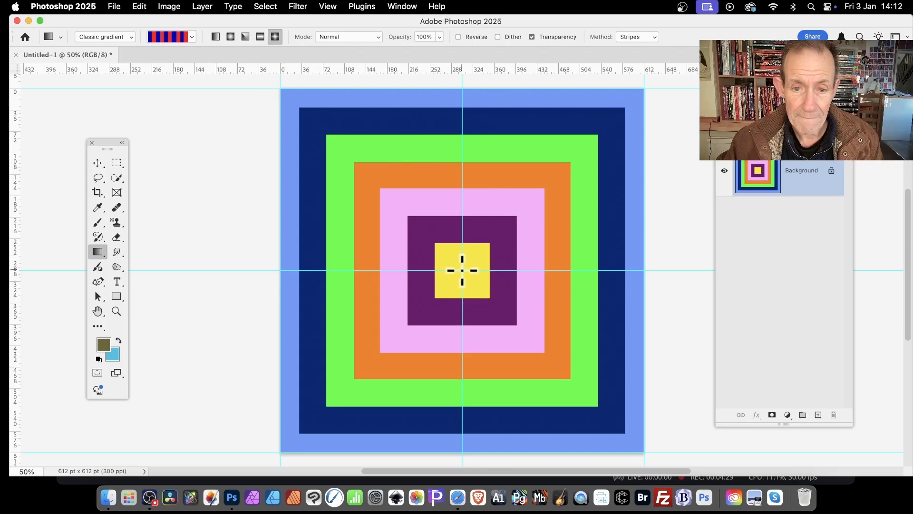
pyautogui.moveTo(462, 270); pyautogui.dragTo(641, 452)
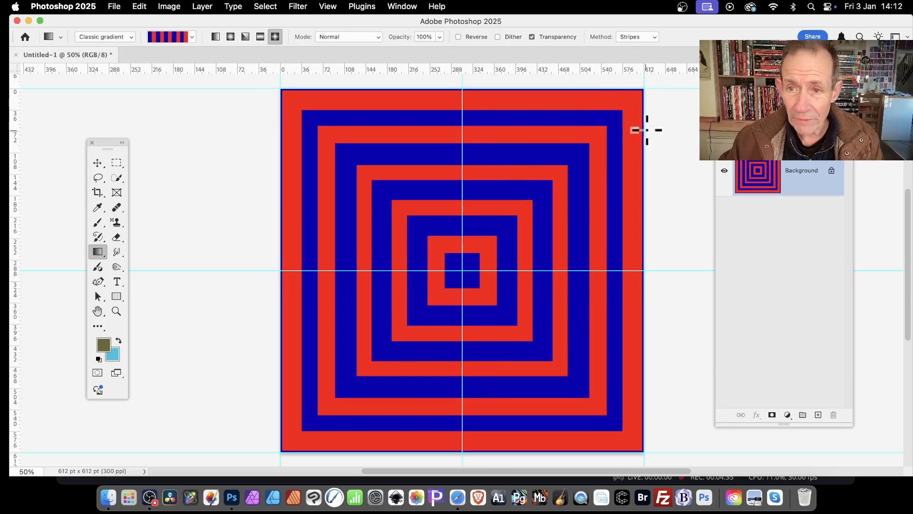
# Move the gradient's last blue stop to location 100 and redraw the gradient from the canvas centre to its lower-right corner
pyautogui.click(166, 37)
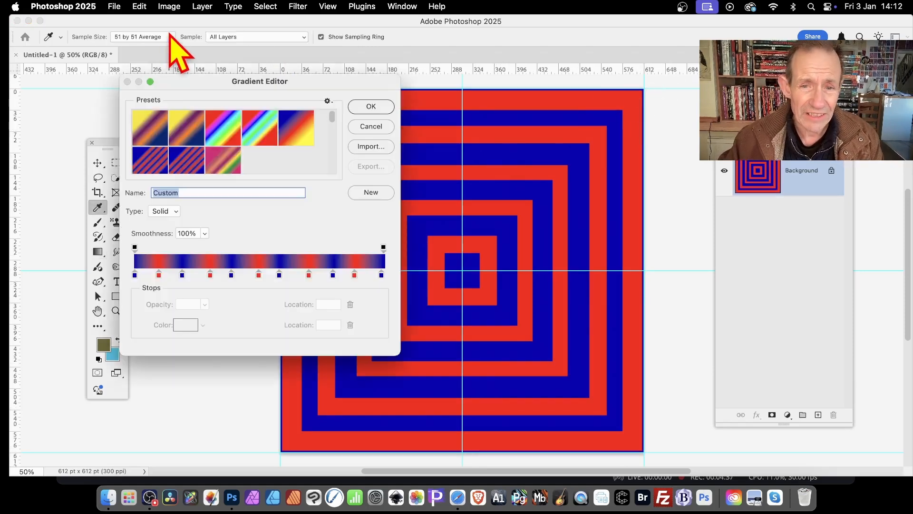
pyautogui.click(382, 276)
pyautogui.moveTo(384, 275); pyautogui.dragTo(390, 274)
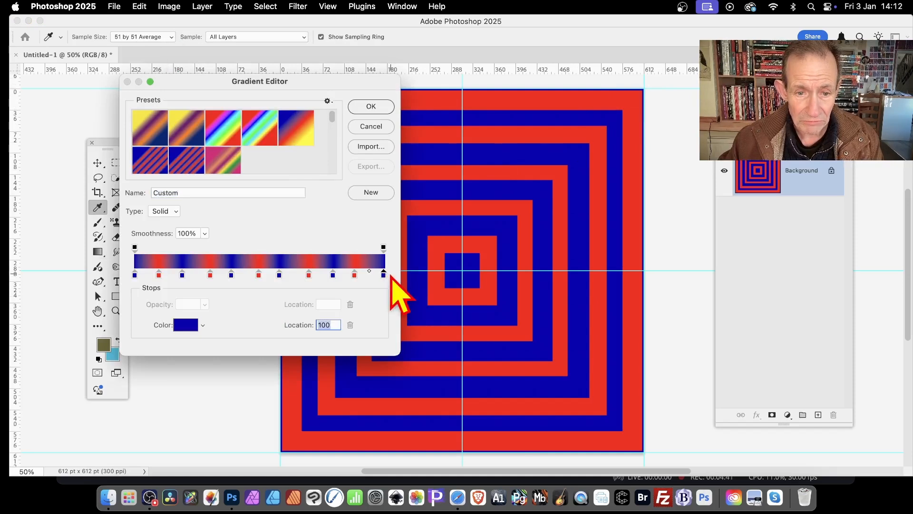
pyautogui.click(388, 106)
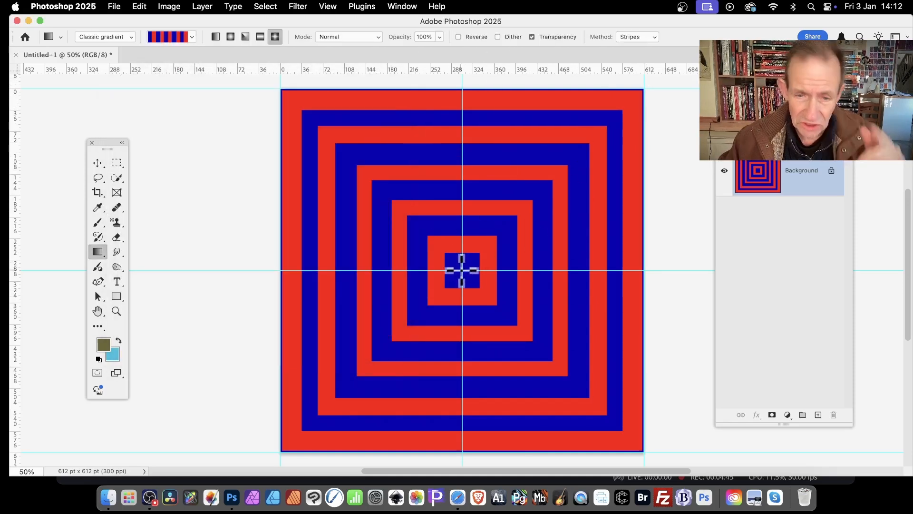
pyautogui.moveTo(462, 270); pyautogui.dragTo(643, 452)
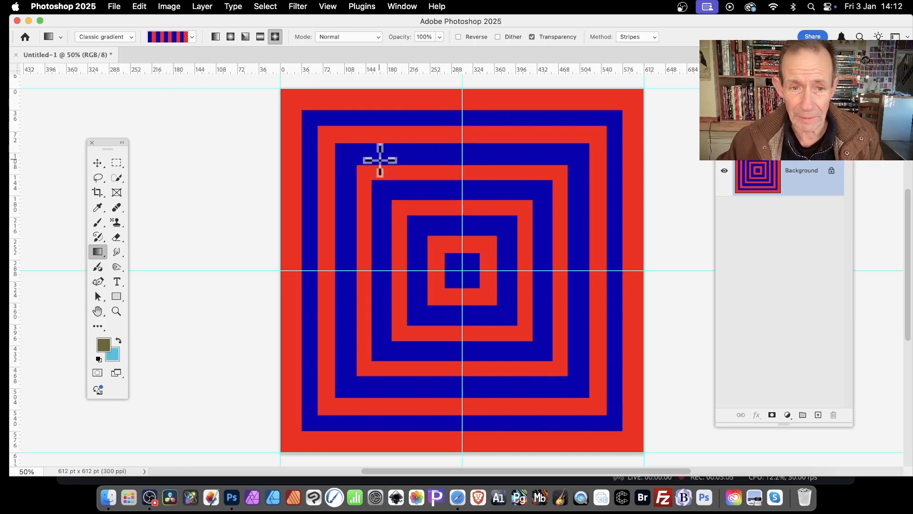
# Try a short and a long gradient starting in the upper-left quadrant of the canvas and undo both
pyautogui.moveTo(368, 156); pyautogui.dragTo(438, 216)
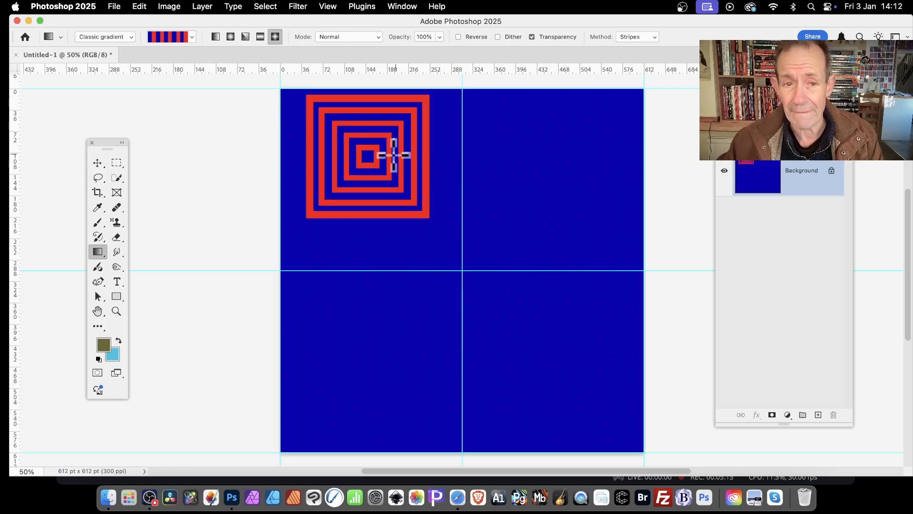
pyautogui.moveTo(365, 156); pyautogui.dragTo(594, 404)
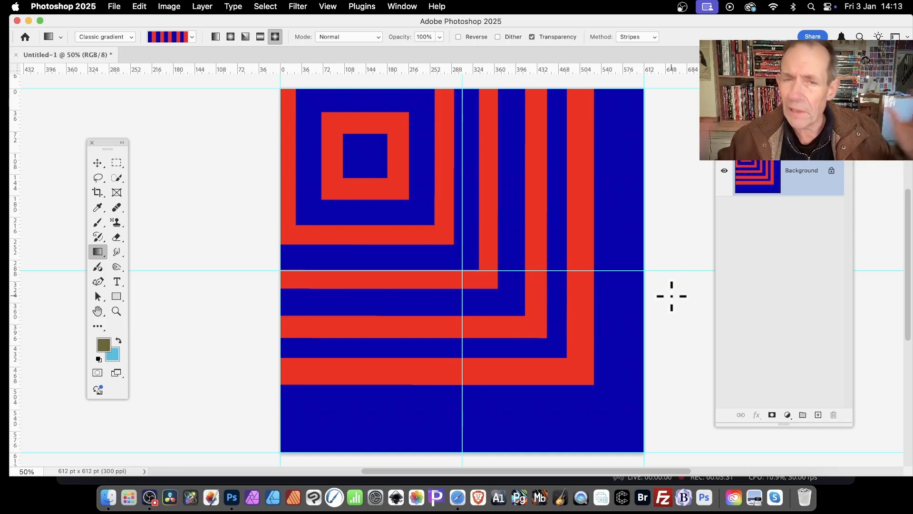
pyautogui.press('super+z')
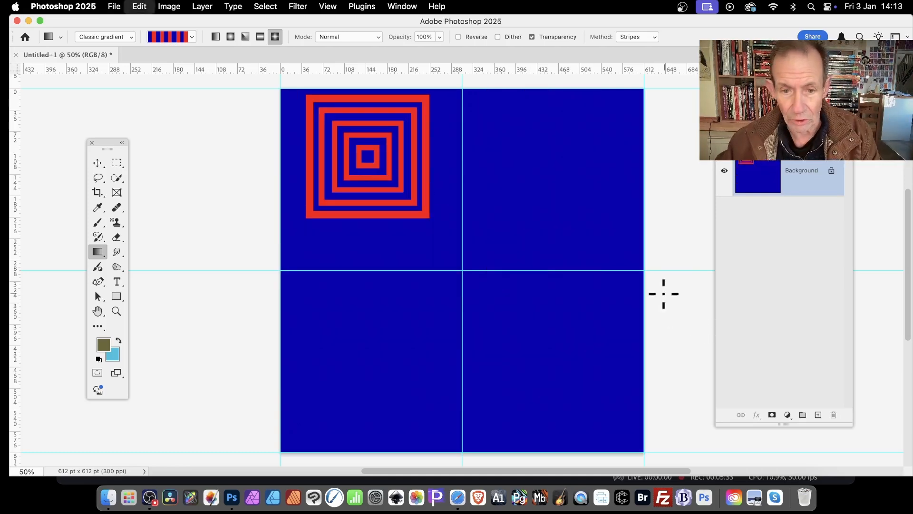
pyautogui.press('super+z')
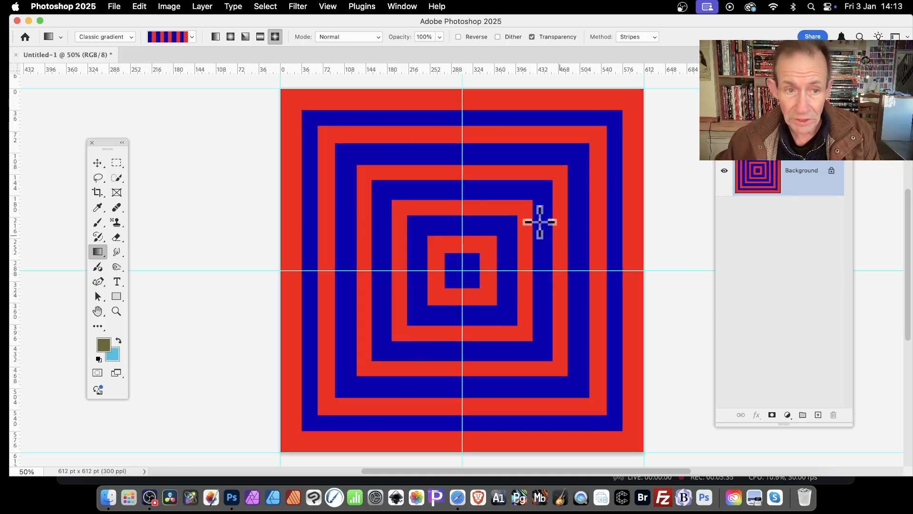
# Duplicate the Background layer as Background copy within the same document
pyautogui.click(200, 6)
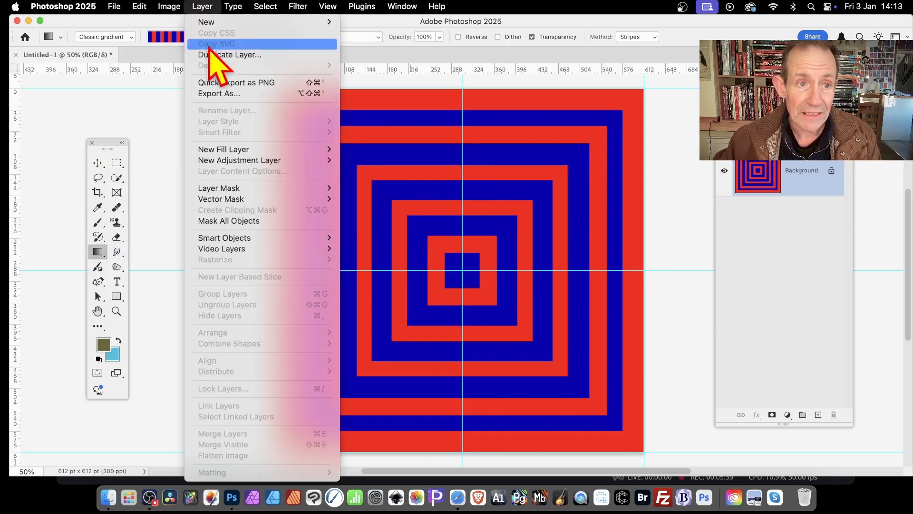
pyautogui.click(218, 56)
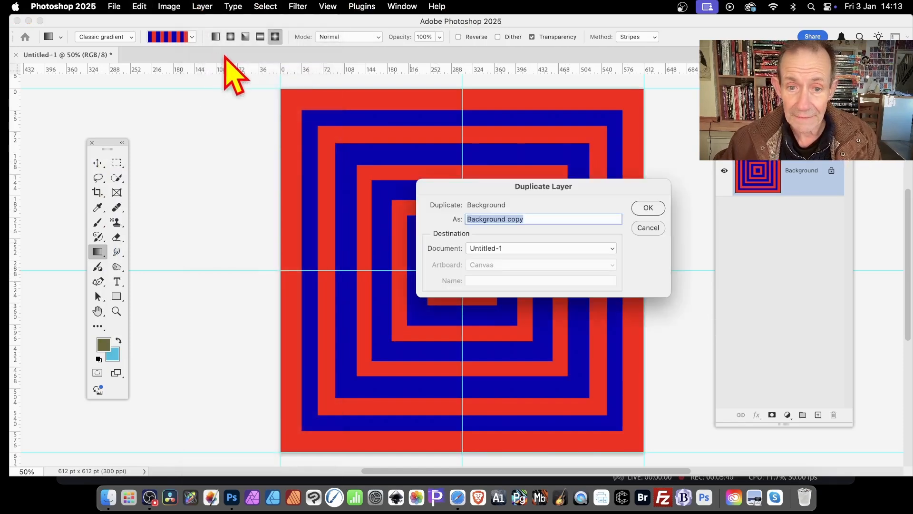
pyautogui.click(652, 210)
# Scale the Background copy layer to 37.78% and lay out four instances of it, one in each quadrant of the canvas
pyautogui.click(97, 163)
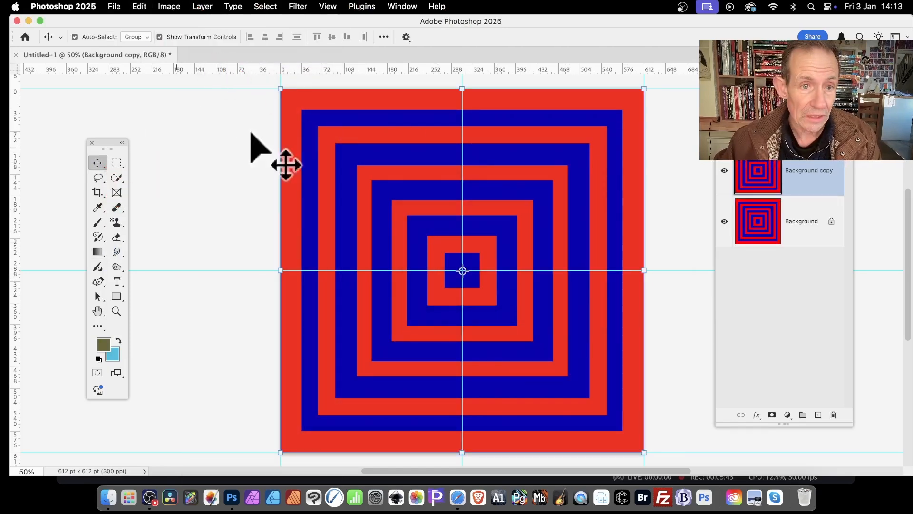
pyautogui.moveTo(281, 90); pyautogui.dragTo(527, 292)
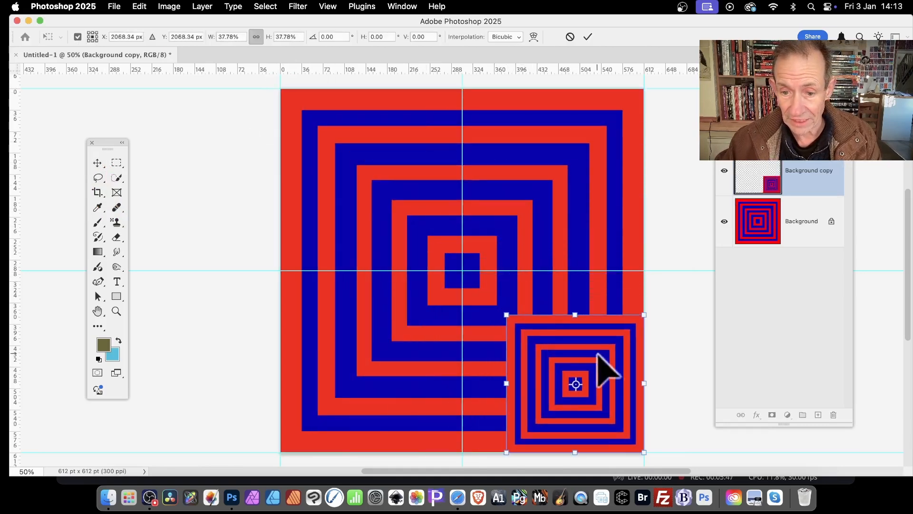
pyautogui.moveTo(604, 373); pyautogui.dragTo(401, 153)
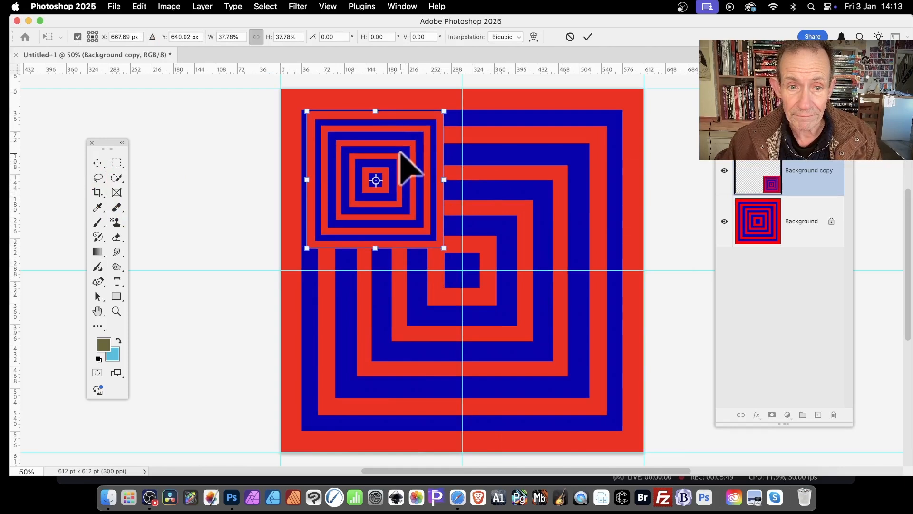
pyautogui.press('Return')
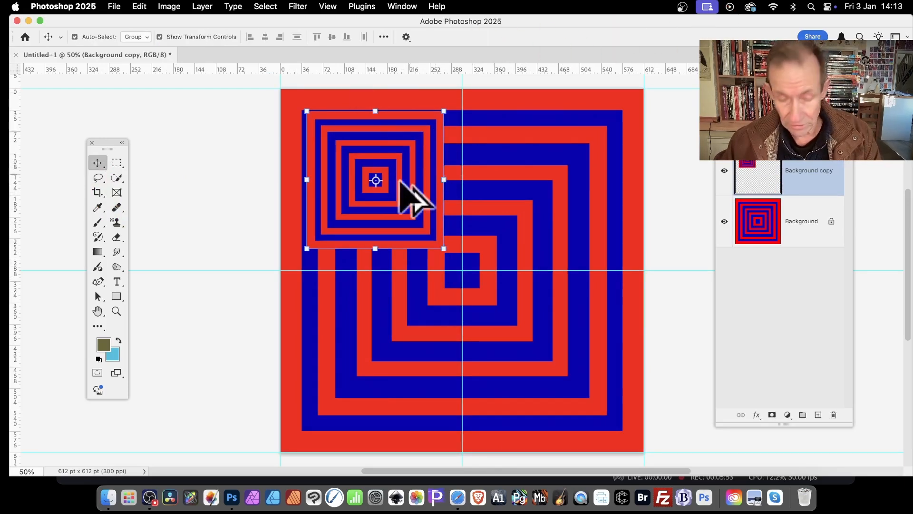
pyautogui.moveTo(399, 154); pyautogui.dragTo(564, 356)
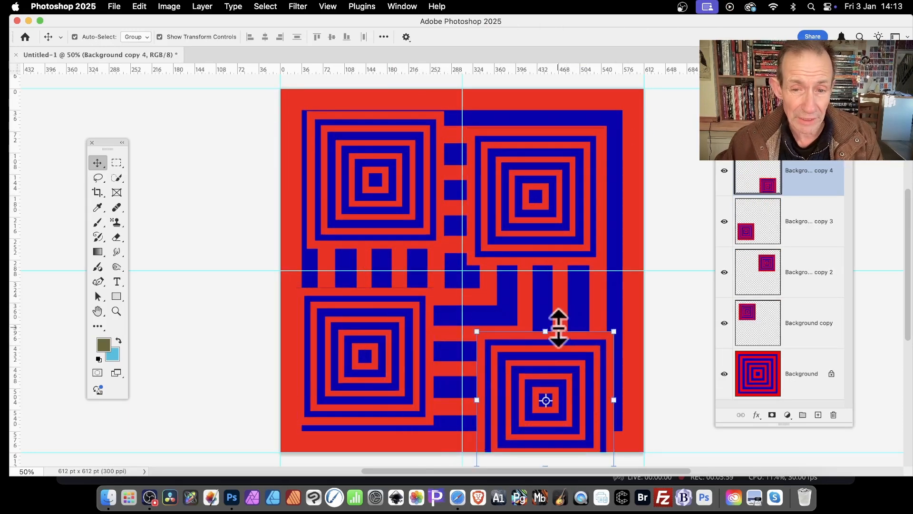
# Load the transparency of the upper-right square's layer, Background copy 2, as a new selection and activate the Gradient tool
pyautogui.click(542, 202)
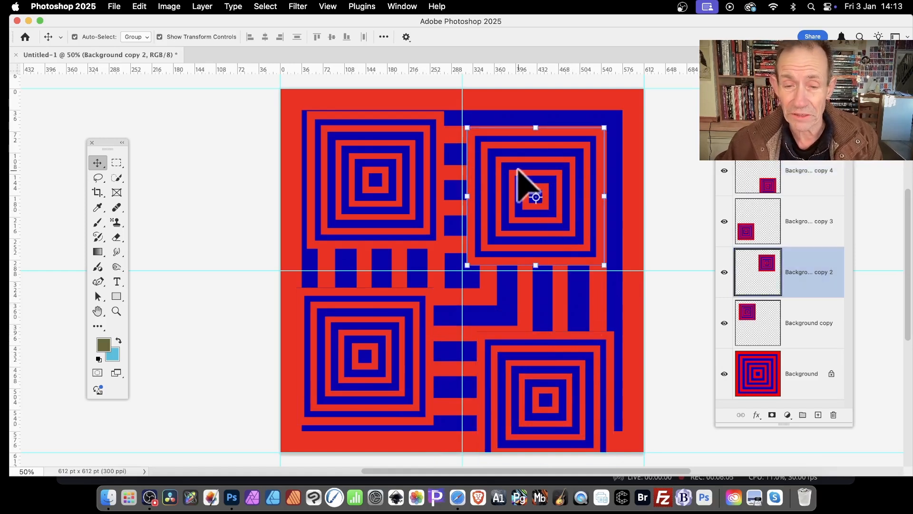
pyautogui.click(265, 6)
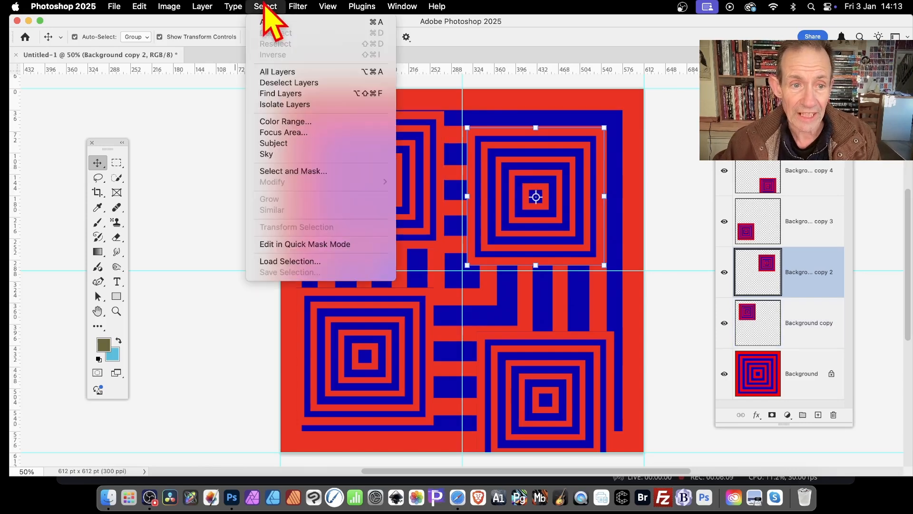
pyautogui.click(310, 261)
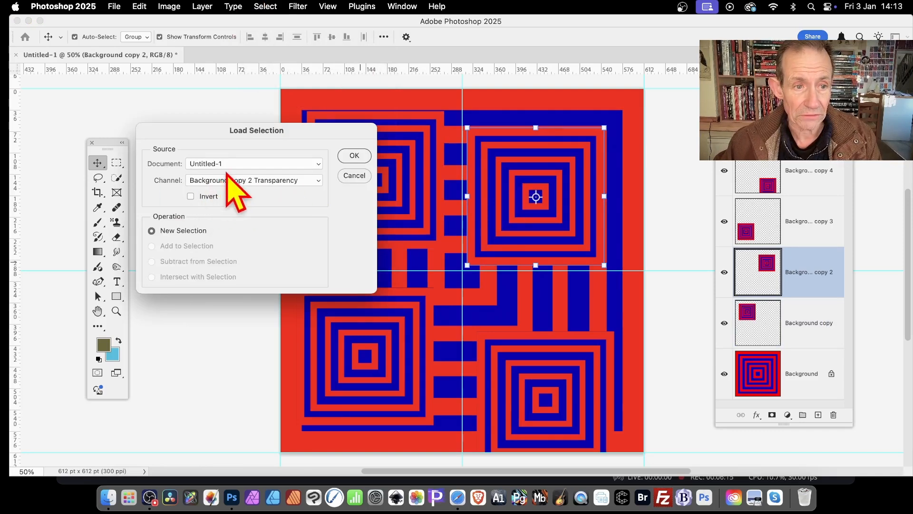
pyautogui.click(354, 156)
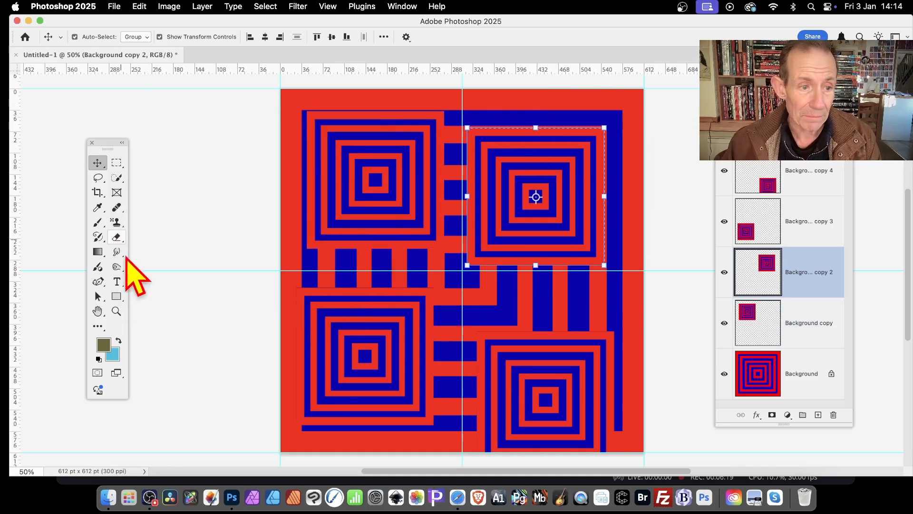
pyautogui.click(98, 251)
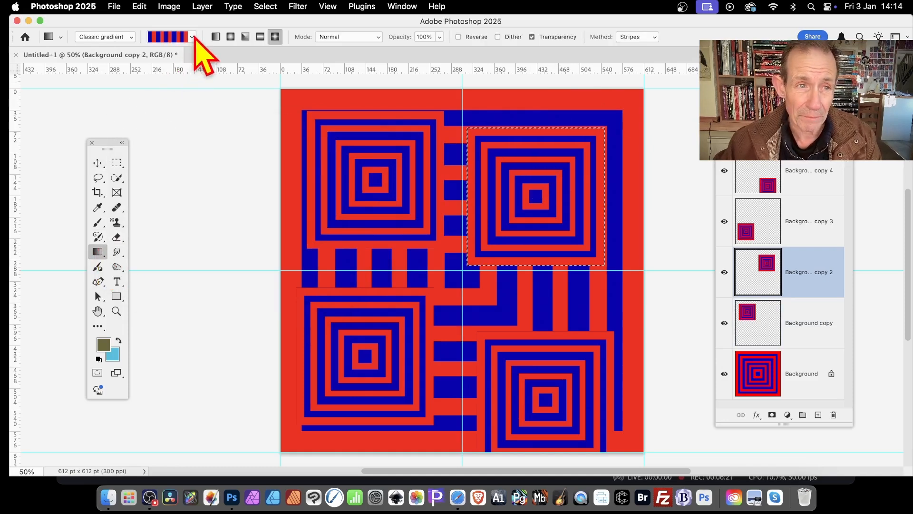
# Choose the multicolour red, magenta, blue, cyan, green and yellow gradient preset and fill the selected upper-right square with it, undoing and reapplying the fill
pyautogui.click(192, 37)
pyautogui.click(154, 67)
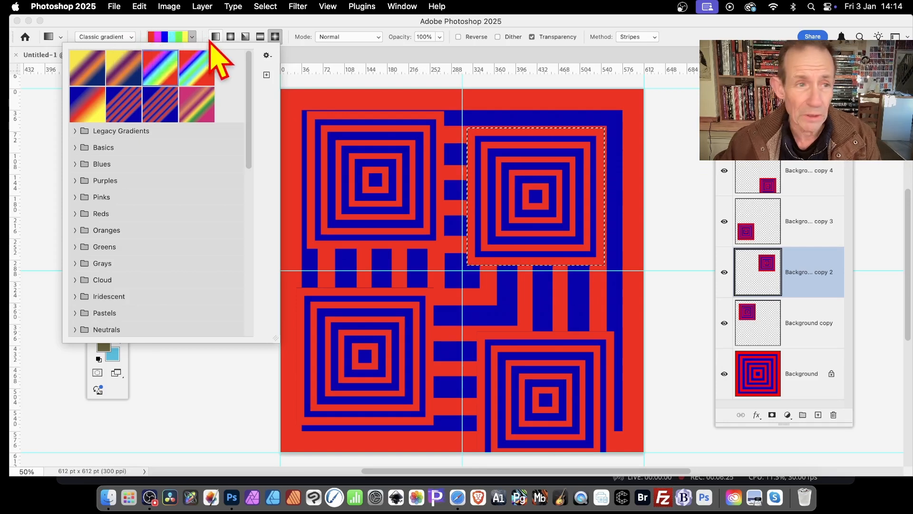
pyautogui.click(197, 26)
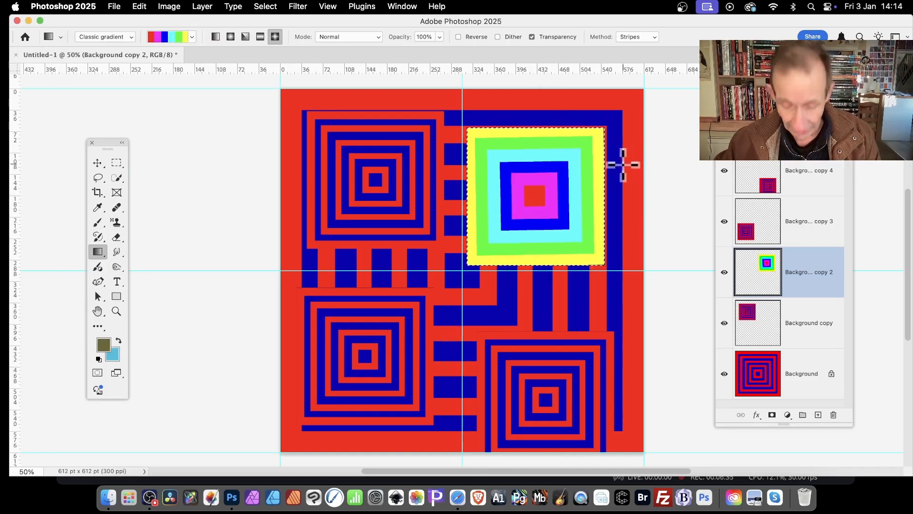
pyautogui.press('super+z')
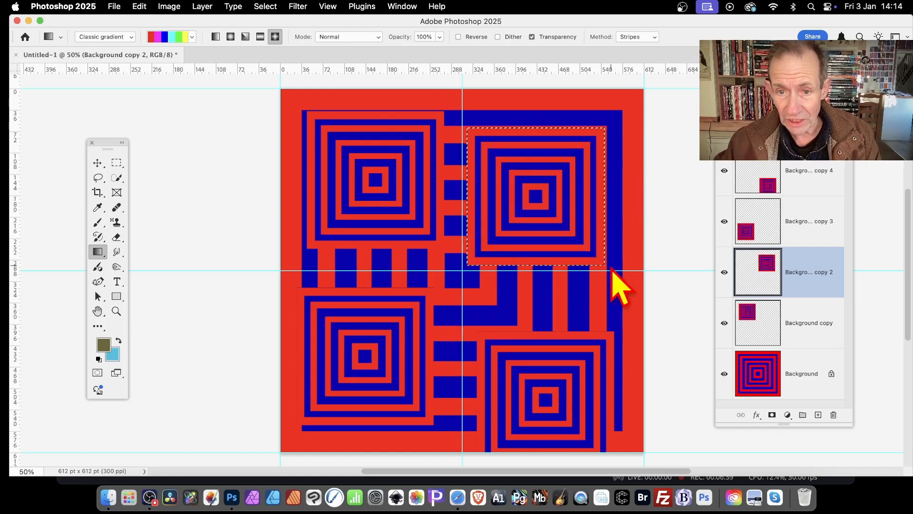
pyautogui.press('super+shift+z')
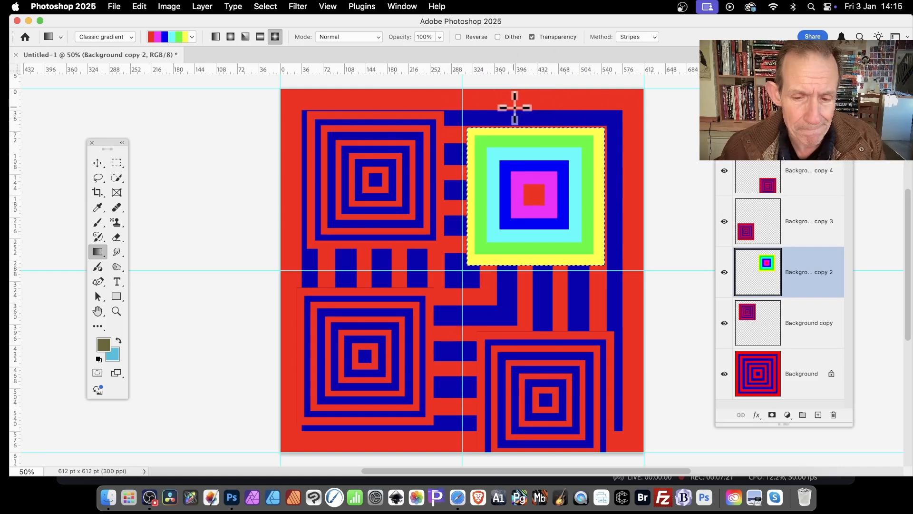
# Deselect the upper-right square and move it horizontally towards the canvas centre so it meets the upper-left square
pyautogui.click(265, 7)
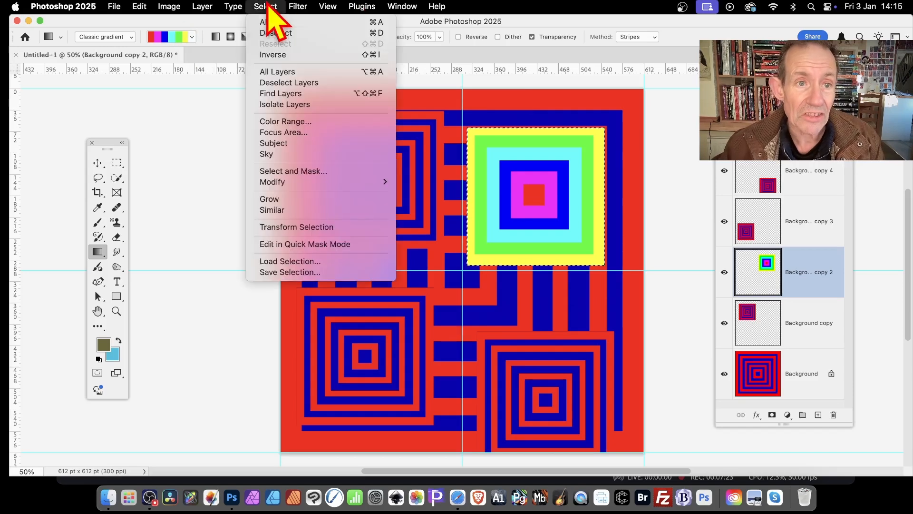
pyautogui.click(274, 31)
pyautogui.click(97, 162)
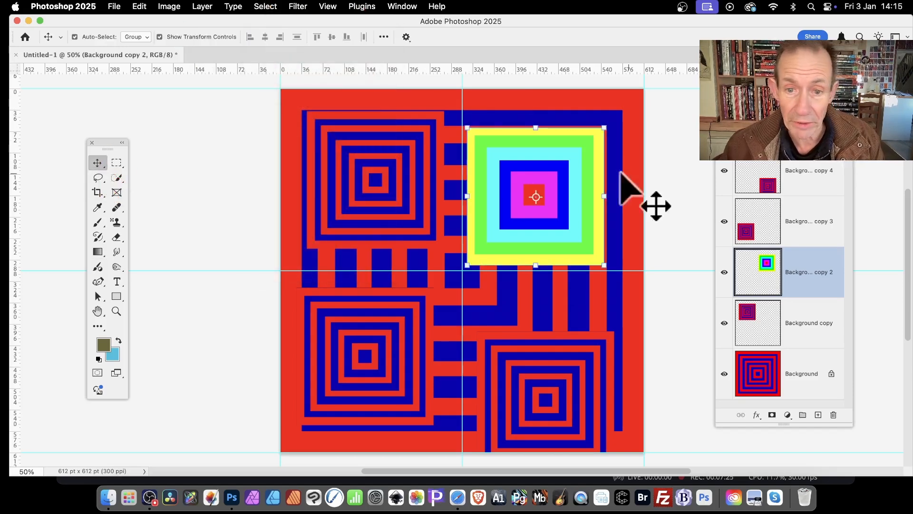
pyautogui.moveTo(562, 157); pyautogui.dragTo(529, 155)
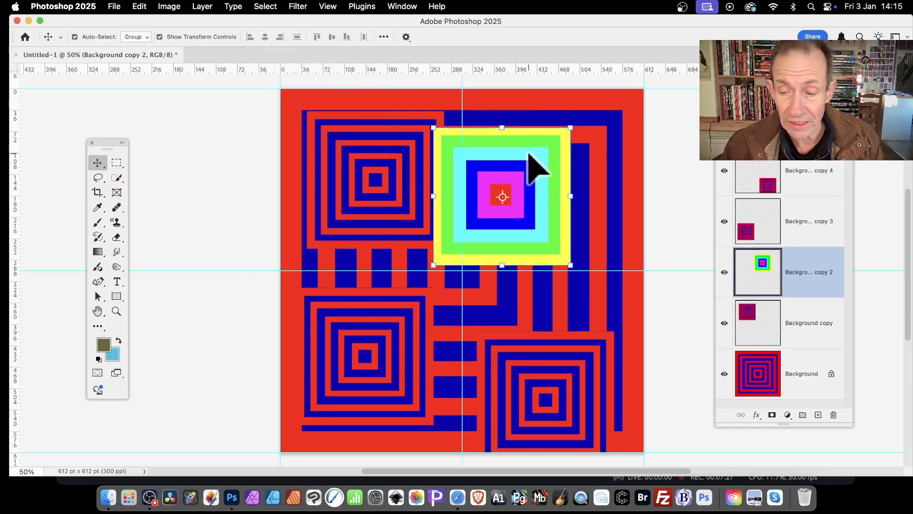
# Delete all four duplicated square layers, from Background copy 4 down to Background copy, keeping only the Background layer
pyautogui.click(819, 183)
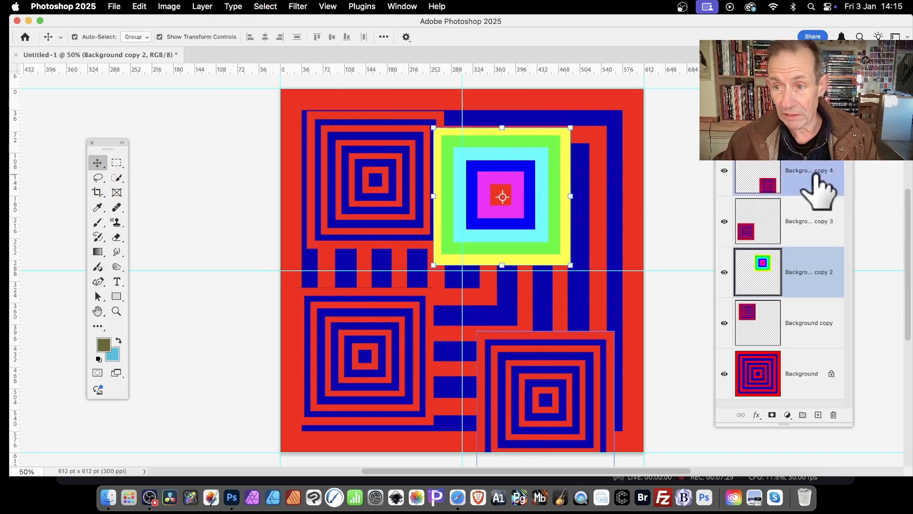
pyautogui.keyDown('shift'); pyautogui.click(805, 228); pyautogui.keyUp('shift')
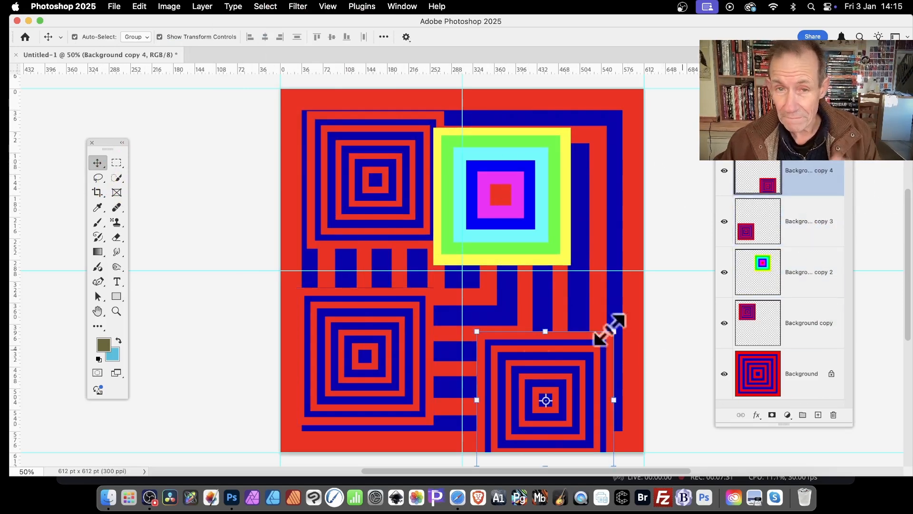
pyautogui.click(202, 6)
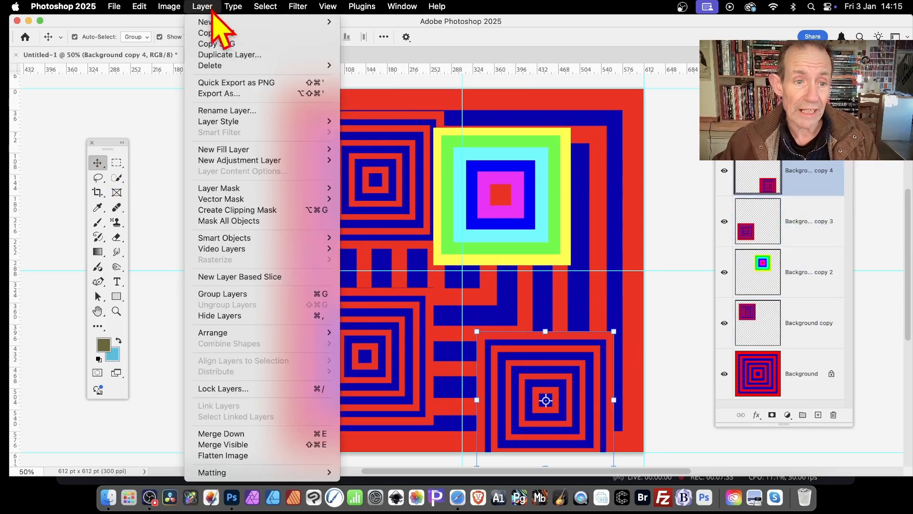
pyautogui.moveTo(270, 240)
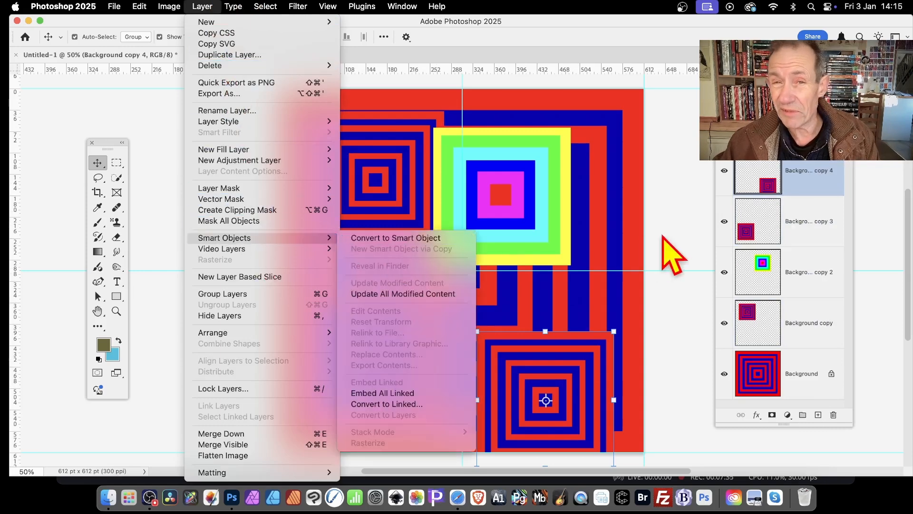
pyautogui.click(704, 230)
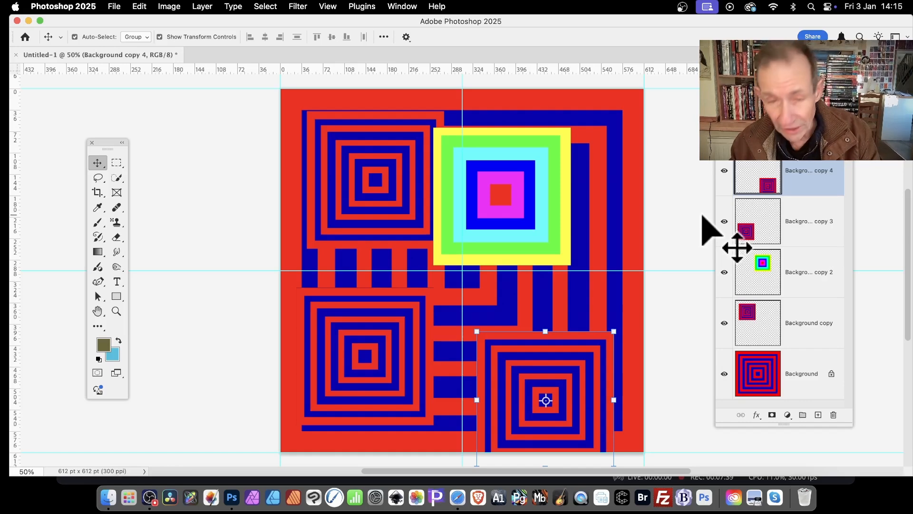
pyautogui.press('BackSpace')
pyautogui.press('BackSpace')
pyautogui.press('BackSpace')
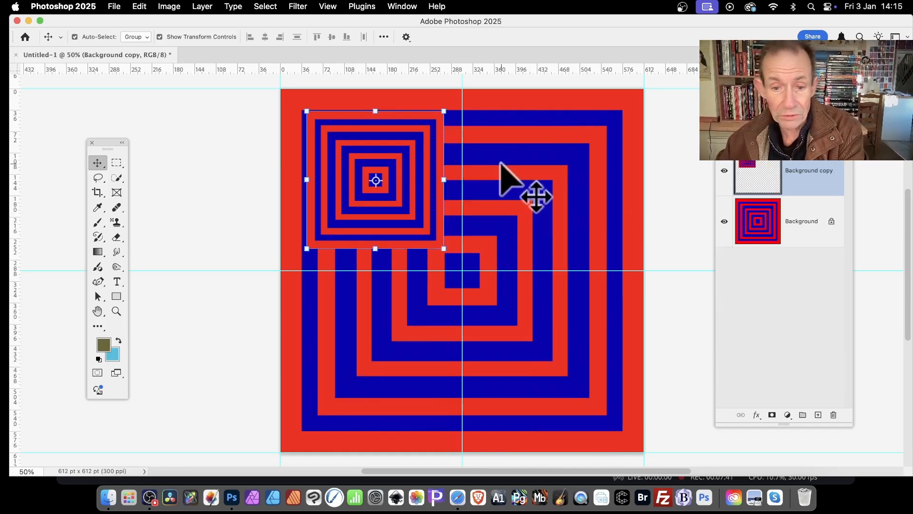
pyautogui.press('BackSpace')
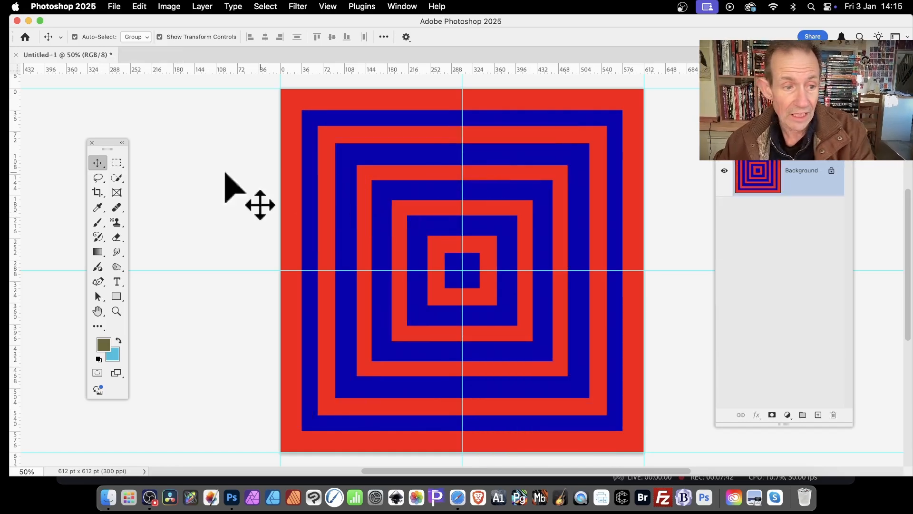
# Fill the Background layer with the multicolour diamond stripes gradient, drawn from the canvas centre to the lower-right corner
pyautogui.click(97, 251)
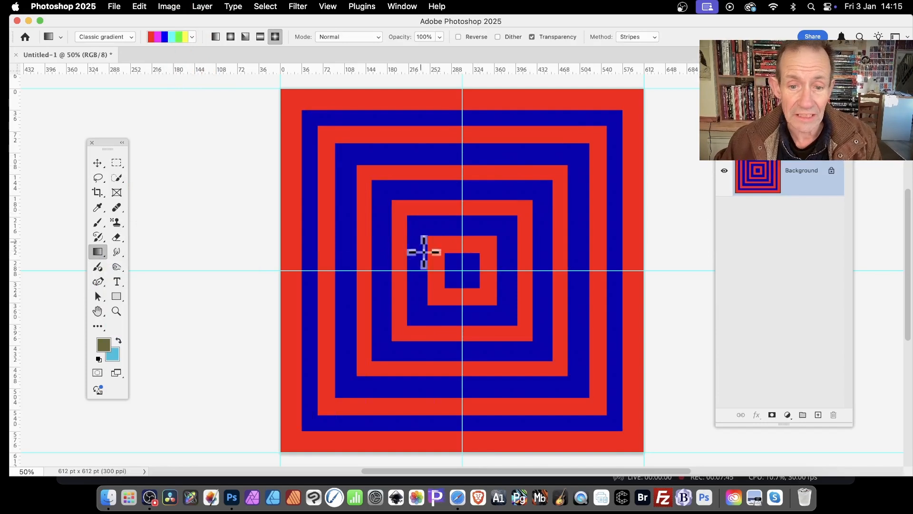
pyautogui.moveTo(462, 270); pyautogui.dragTo(648, 452)
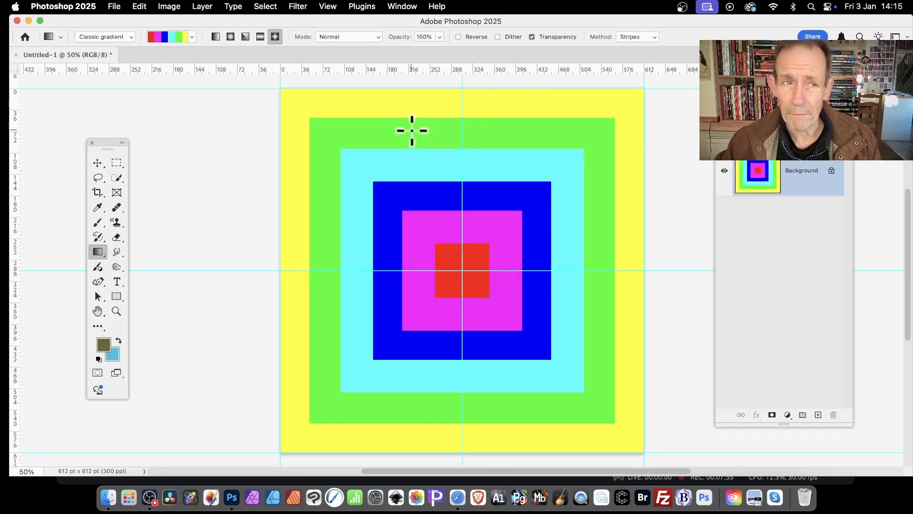
# Add a Hue/Saturation adjustment layer named Hue/Saturation 1, clipped to the Background layer
pyautogui.click(202, 6)
pyautogui.moveTo(227, 163)
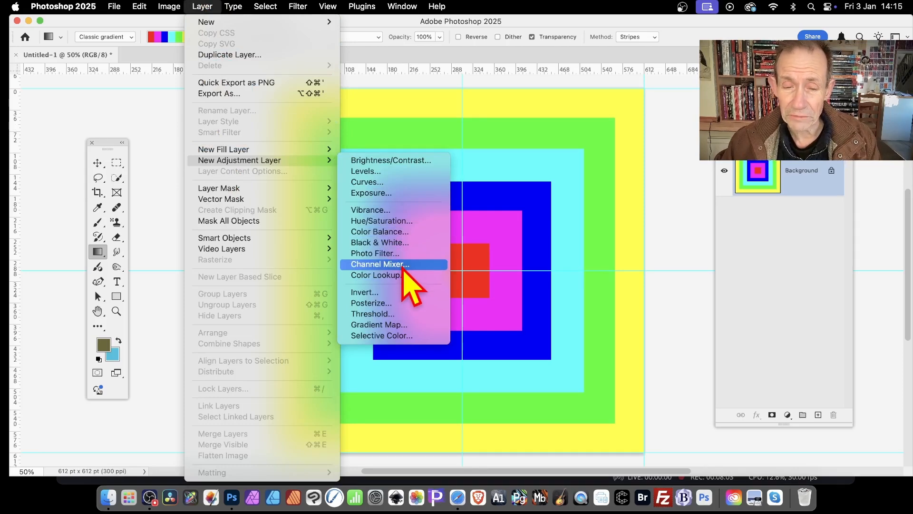
pyautogui.click(401, 221)
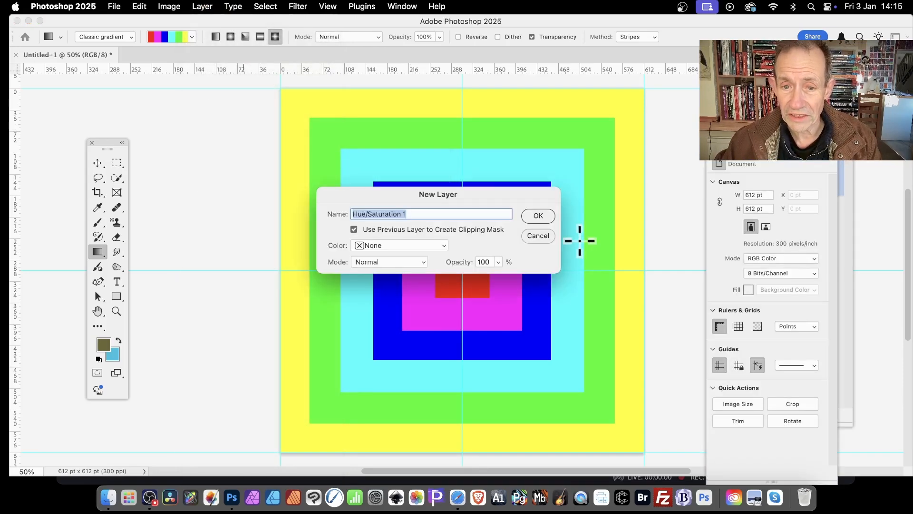
pyautogui.click(539, 217)
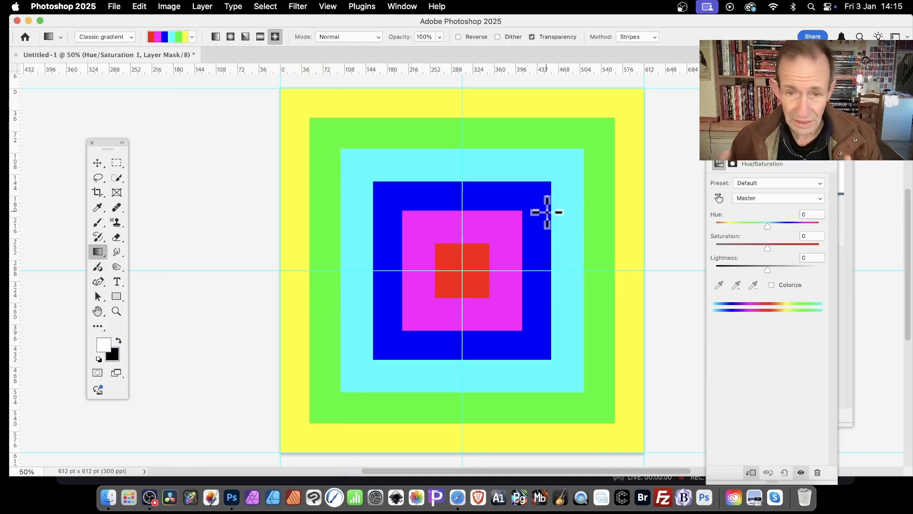
# Bring the layer list into view and set the Hue/Saturation adjustment to hue -75 and saturation -54
pyautogui.moveTo(786, 76); pyautogui.dragTo(685, 84)
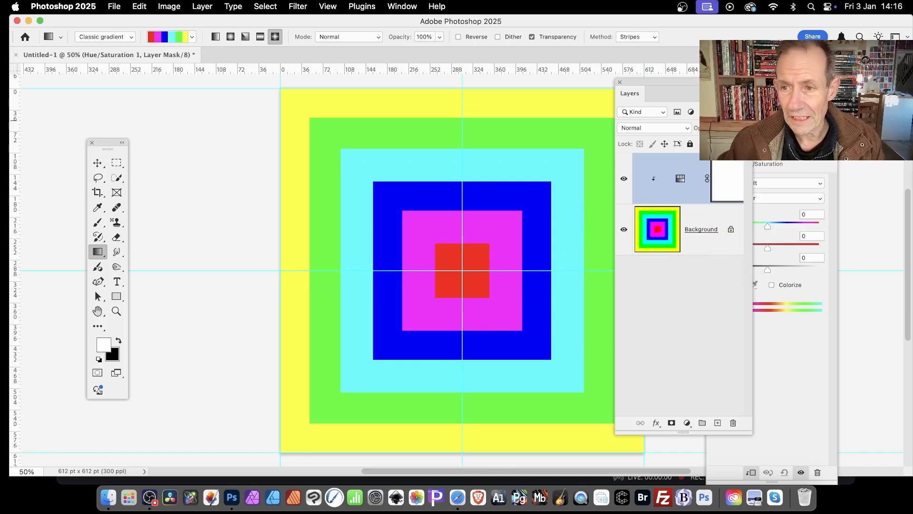
pyautogui.click(805, 162)
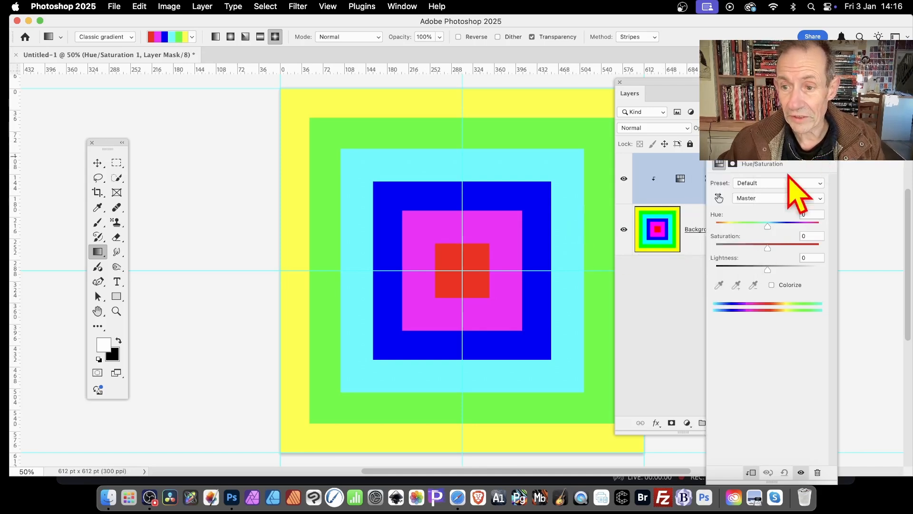
pyautogui.click(778, 223)
pyautogui.moveTo(778, 223); pyautogui.dragTo(739, 248)
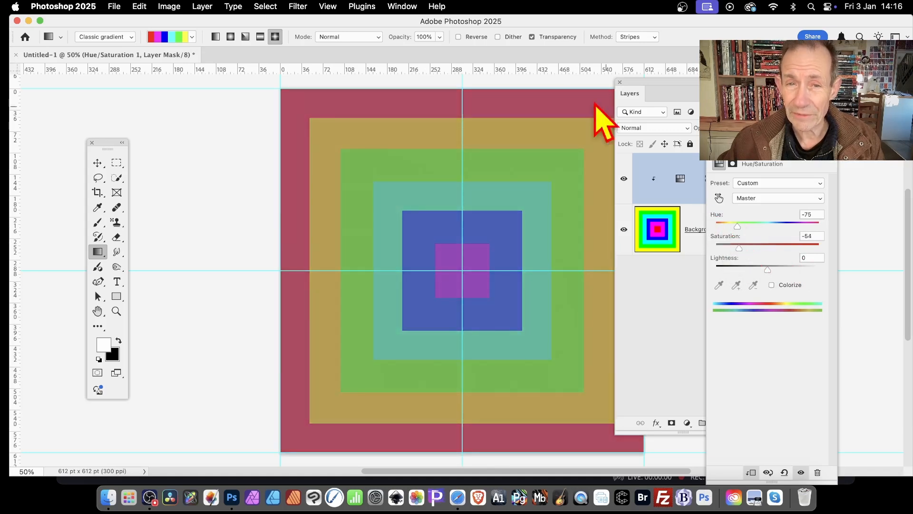
# Select the Background layer together with the Hue/Saturation 1 adjustment and convert both into a single smart object
pyautogui.click(681, 86)
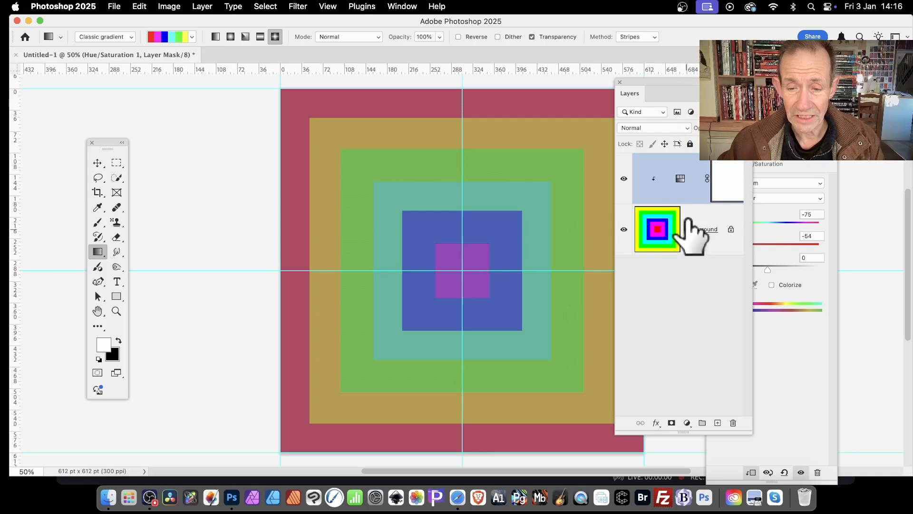
pyautogui.click(711, 222)
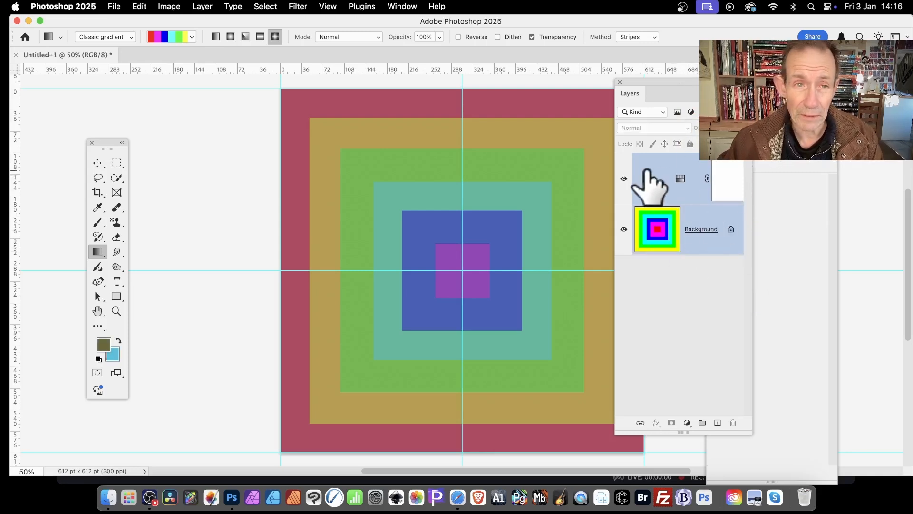
pyautogui.click(202, 6)
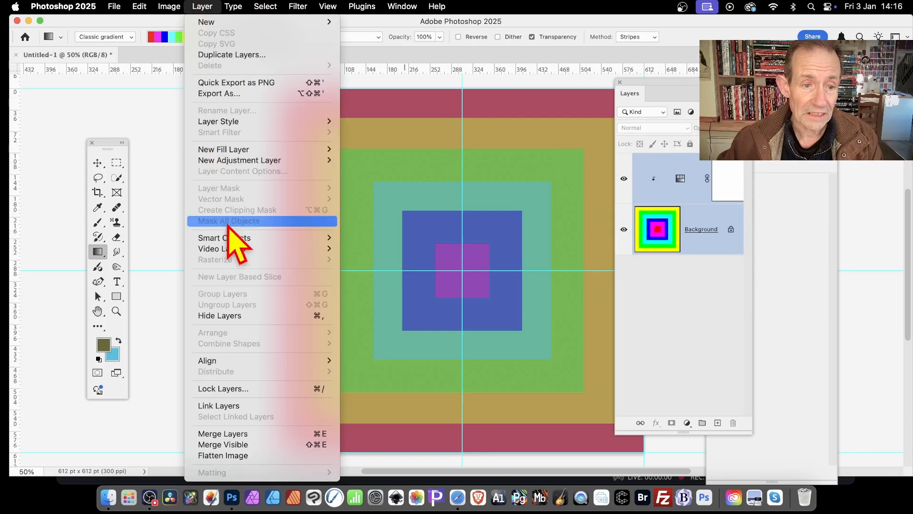
pyautogui.moveTo(233, 237)
pyautogui.click(373, 240)
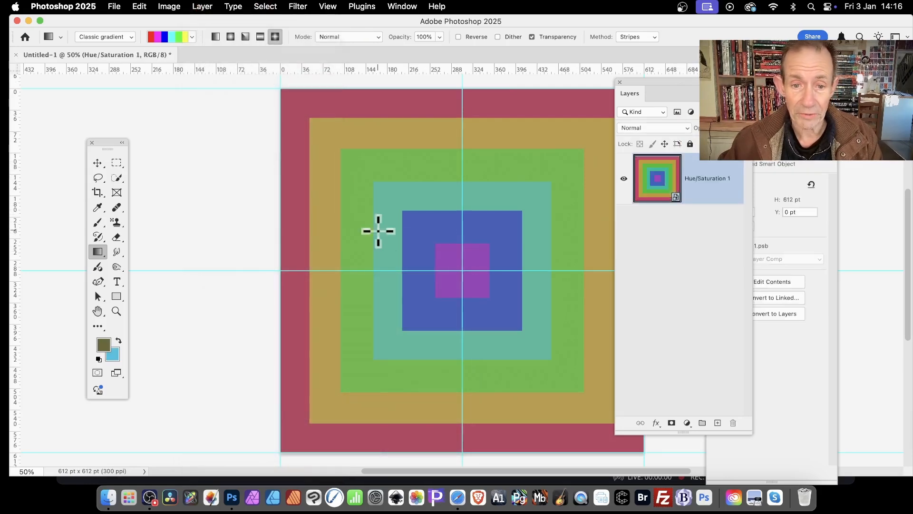